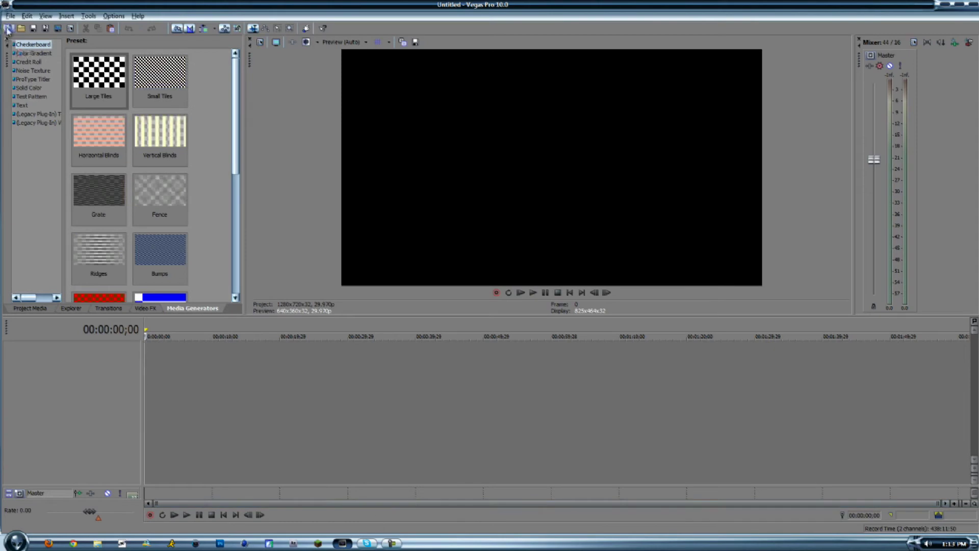
{"action": "left_click", "coordinate": [21, 28]}
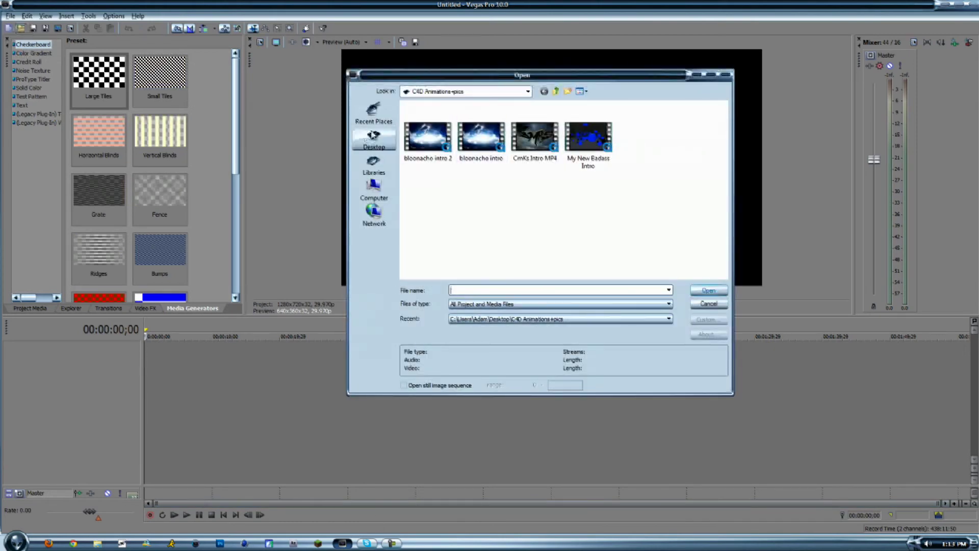
{"action": "left_click", "coordinate": [373, 135]}
{"action": "scroll", "coordinate": [692, 153], "scroll_direction": "down", "scroll_amount": 3}
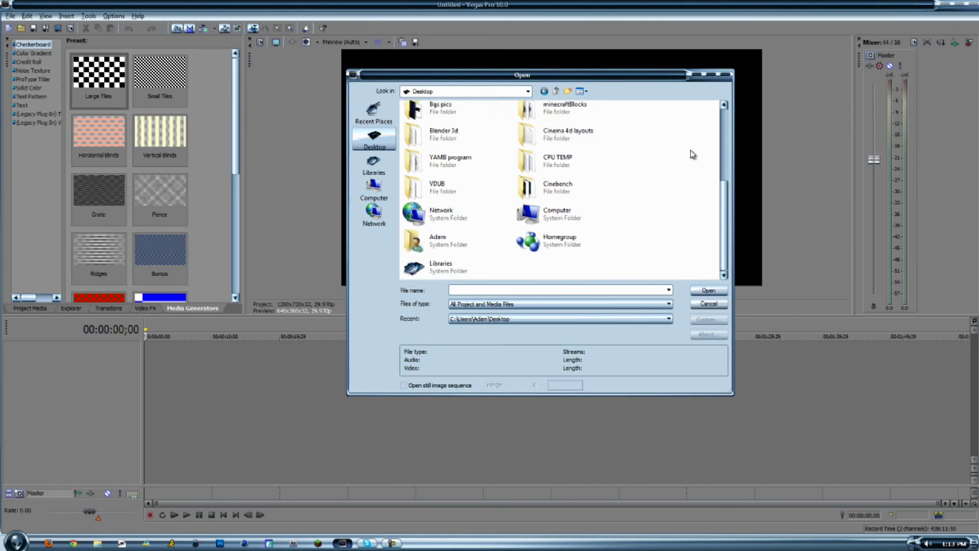
{"action": "scroll", "coordinate": [692, 154], "scroll_direction": "up", "scroll_amount": 3}
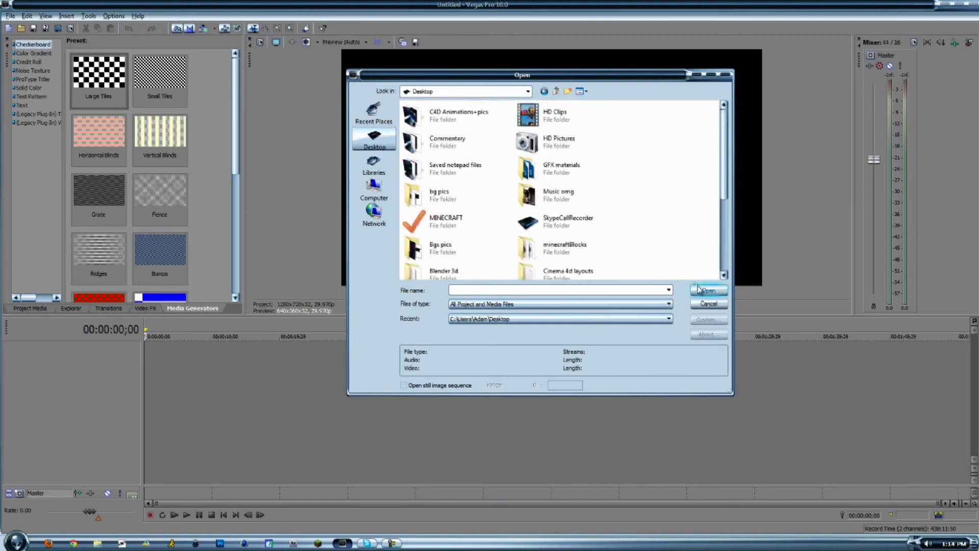
{"action": "left_click", "coordinate": [708, 304]}
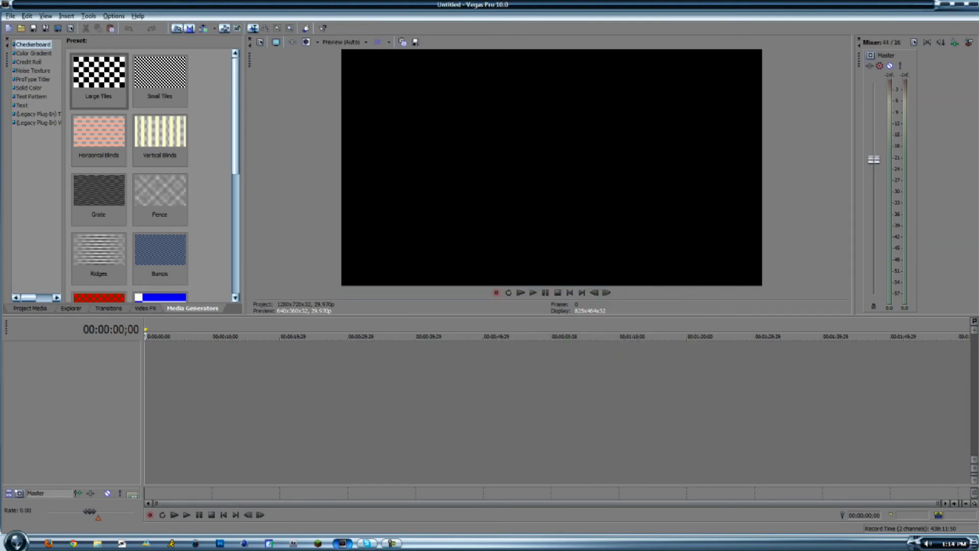
Switch to the desktop and move the 2011_5_4_12_10_48 gameplay clip out of the Recycle Bin onto the desktop.
{"action": "left_click", "coordinate": [976, 545]}
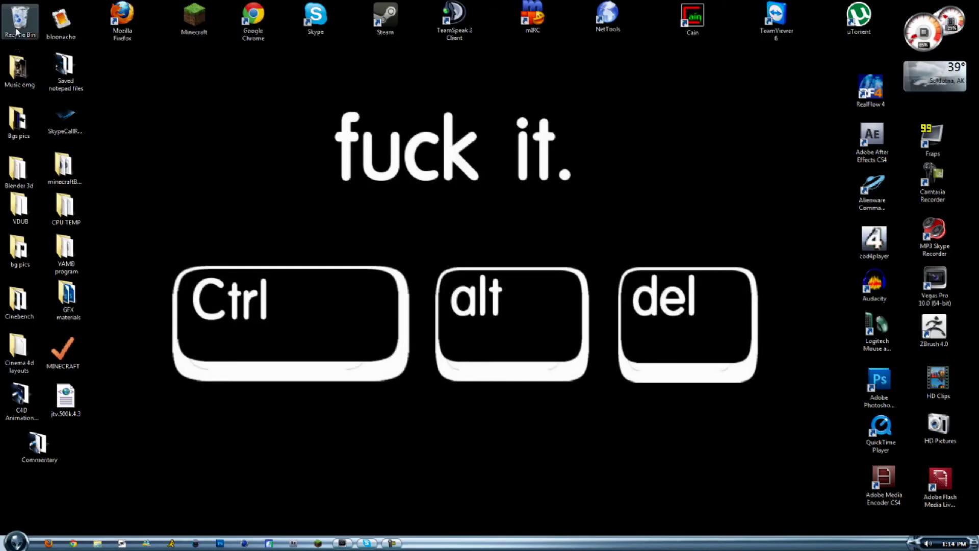
{"action": "double_click", "coordinate": [19, 21]}
{"action": "left_click_drag", "start_coordinate": [224, 347], "coordinate": [320, 181]}
{"action": "left_click", "coordinate": [512, 265]}
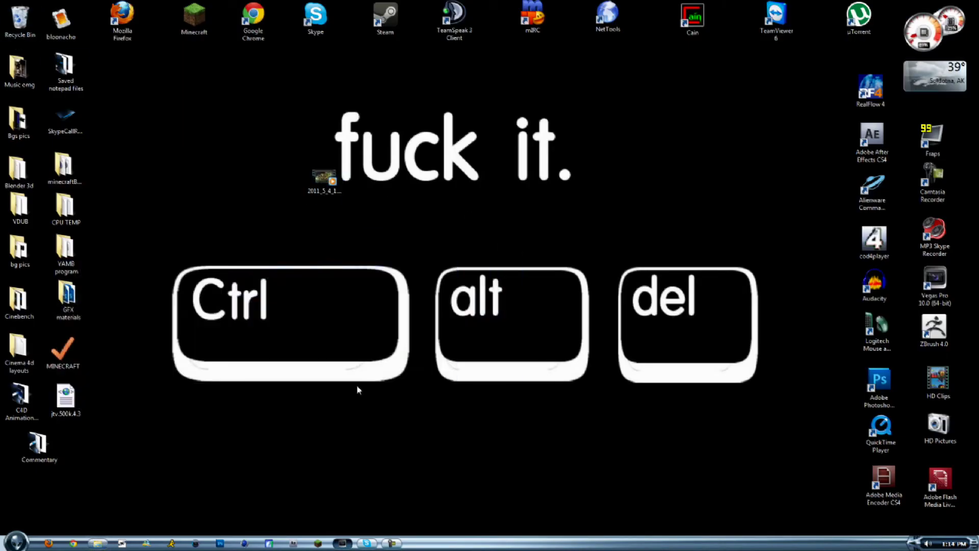
Switch back to Vegas Pro and open the 2011_5_4_12_10_48 clip from the Desktop folder into the timeline.
{"action": "left_click", "coordinate": [342, 543]}
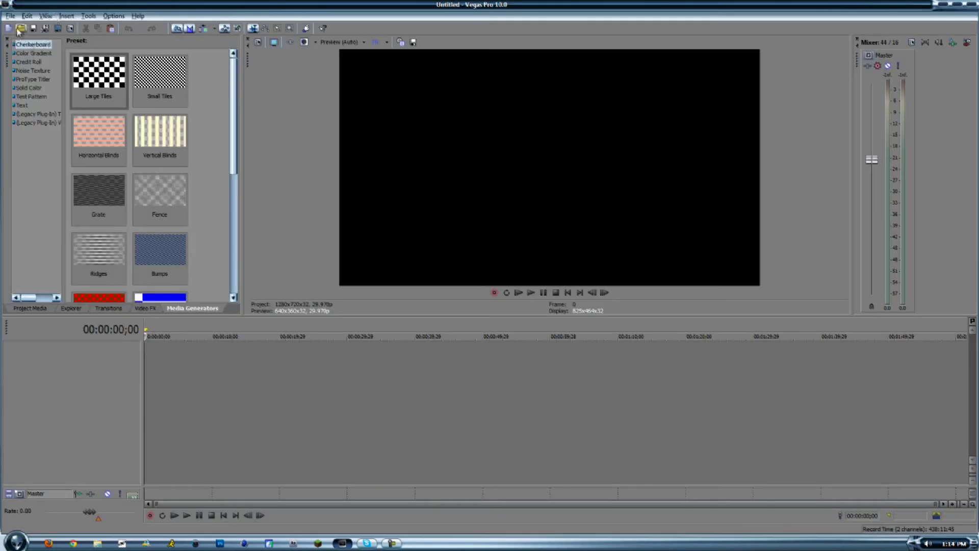
{"action": "left_click", "coordinate": [20, 29]}
{"action": "left_click", "coordinate": [372, 146]}
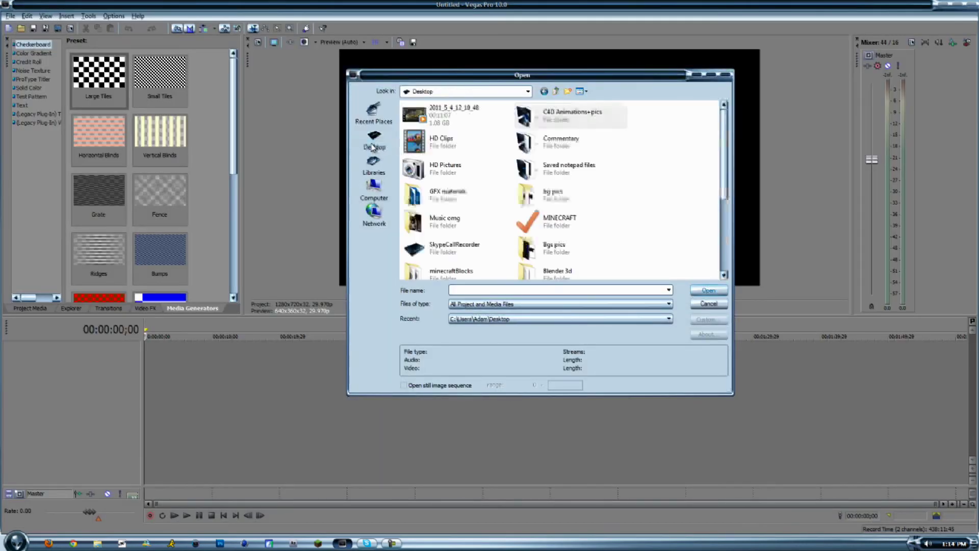
{"action": "double_click", "coordinate": [436, 106]}
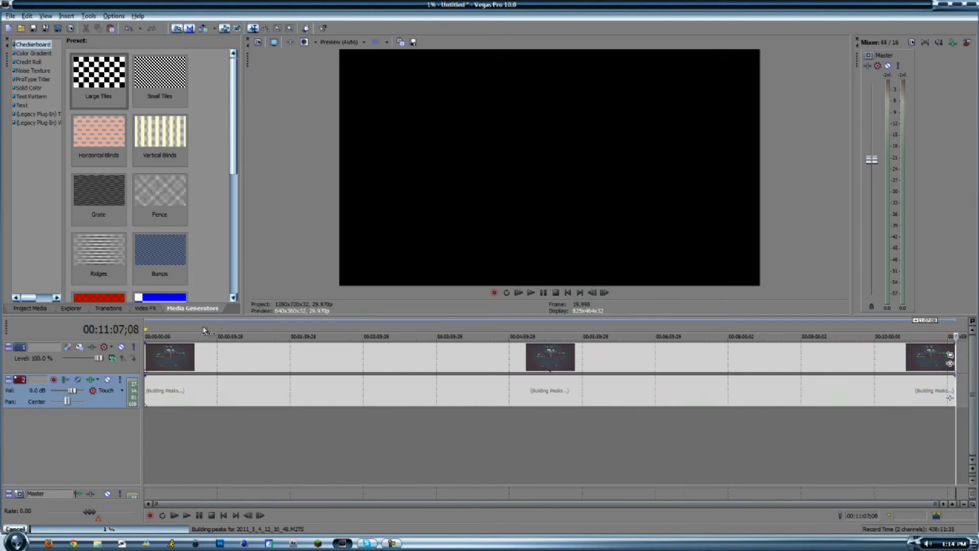
Set the video event's properties to Disable resample, with Maintain aspect ratio off and Reduce interlace flicker on.
{"action": "right_click", "coordinate": [217, 369]}
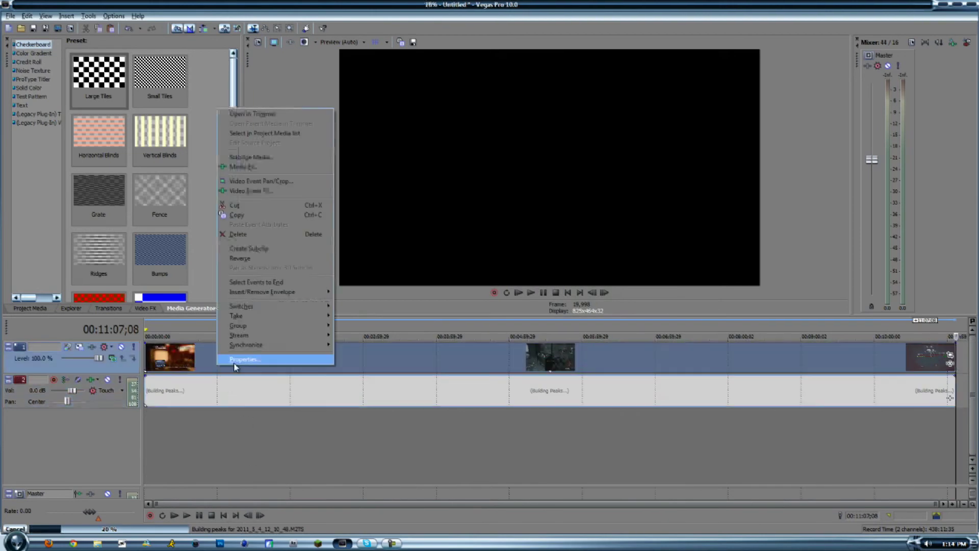
{"action": "left_click", "coordinate": [279, 360]}
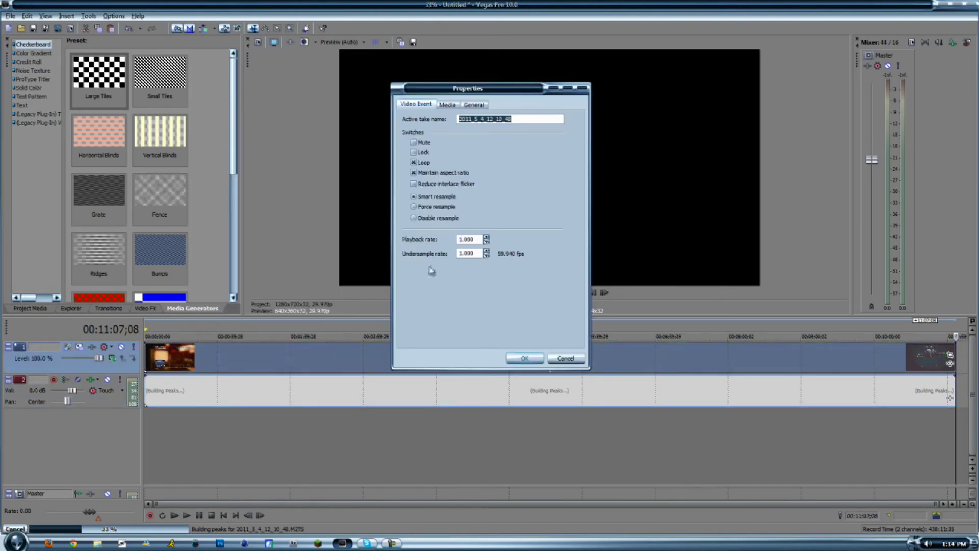
{"action": "left_click", "coordinate": [440, 220]}
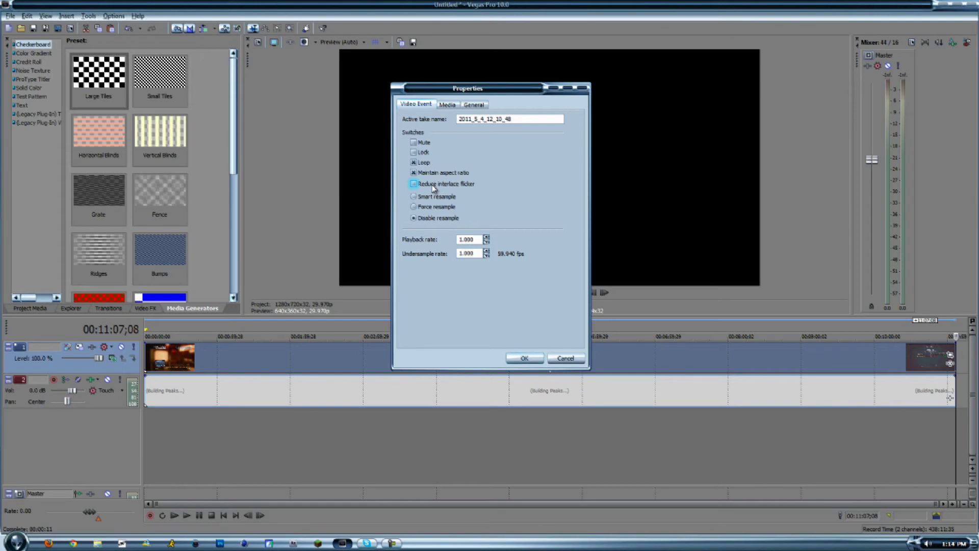
{"action": "left_click", "coordinate": [440, 172]}
{"action": "left_click", "coordinate": [441, 183]}
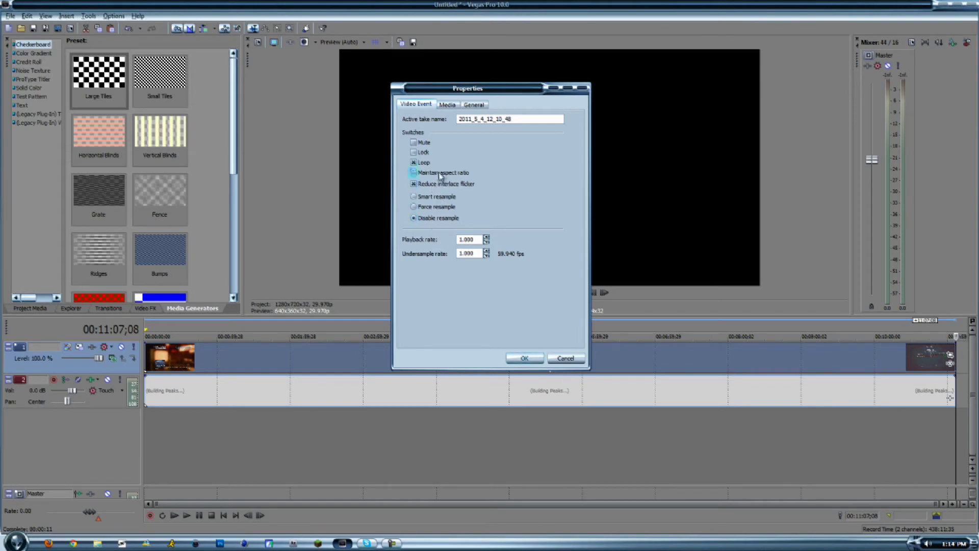
{"action": "left_click", "coordinate": [525, 358]}
Place the timeline cursor at 00:01:51;13 and apply the "hd pvr" preset to the video event's Pan/Crop.
{"action": "left_click", "coordinate": [280, 383]}
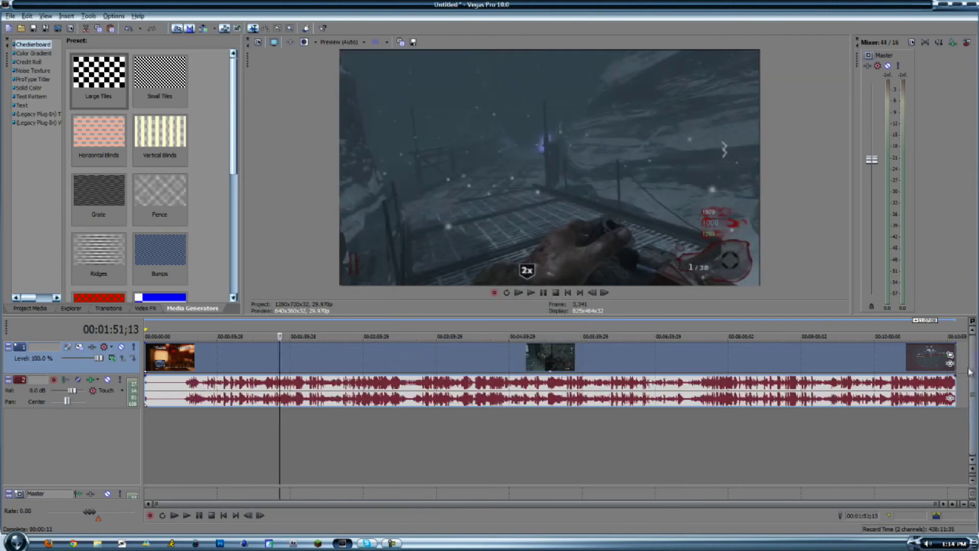
{"action": "left_click", "coordinate": [949, 354]}
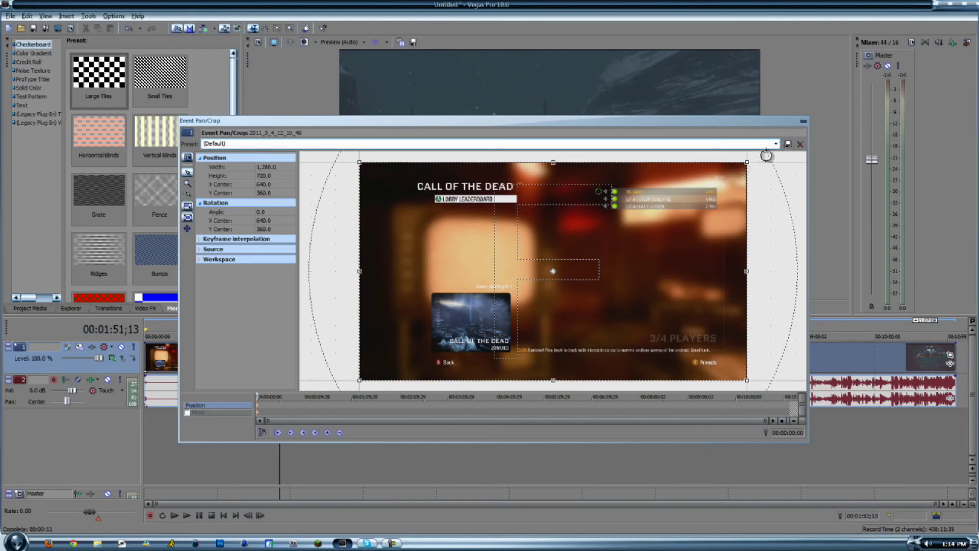
{"action": "left_click", "coordinate": [775, 144]}
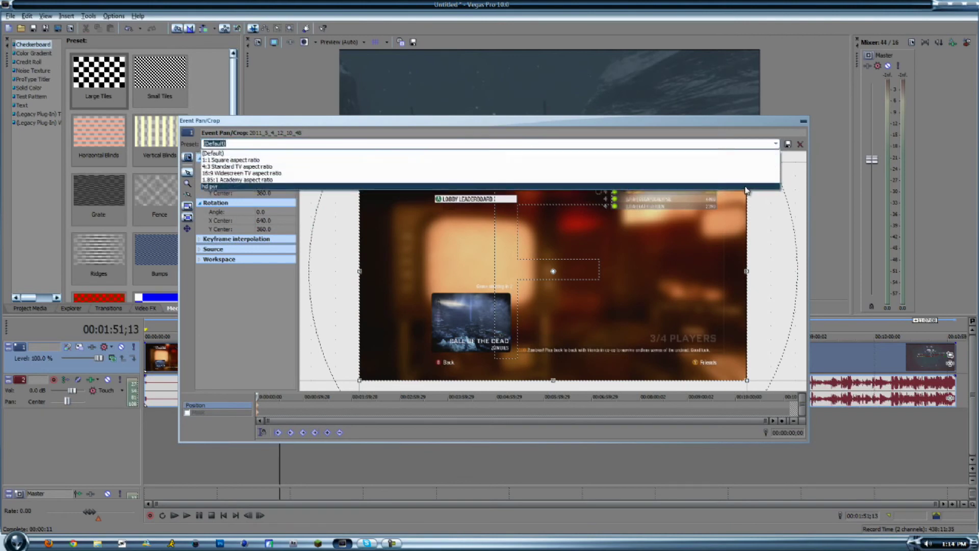
{"action": "left_click", "coordinate": [747, 191]}
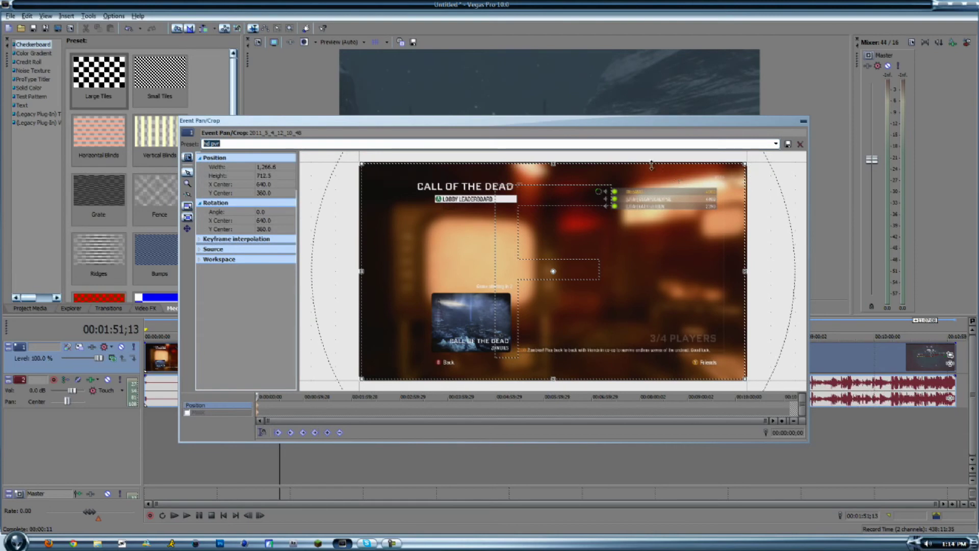
{"action": "left_click", "coordinate": [803, 121]}
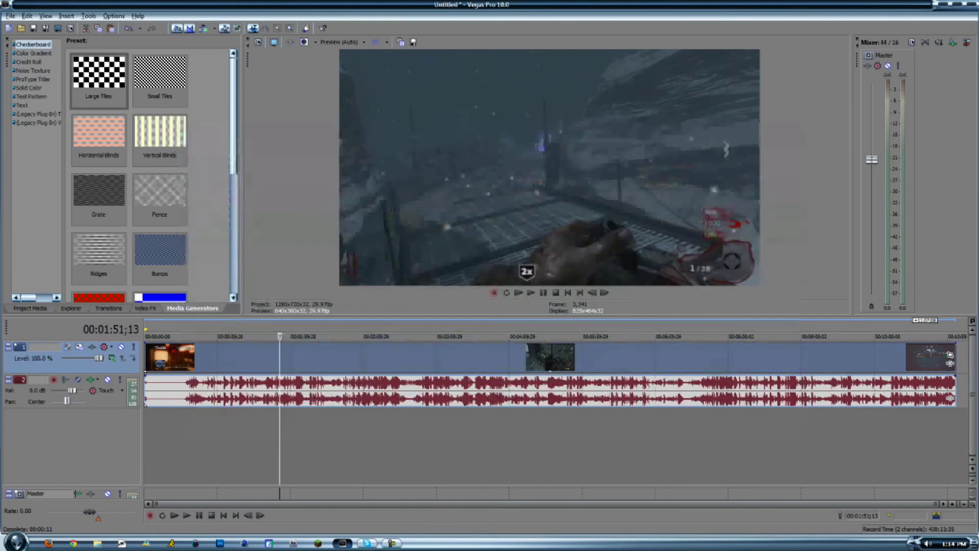
Add the Sony Color Curves, Sony Sharpen and Sony Saturation Adjust effects to the video event, in that order.
{"action": "left_click", "coordinate": [949, 364]}
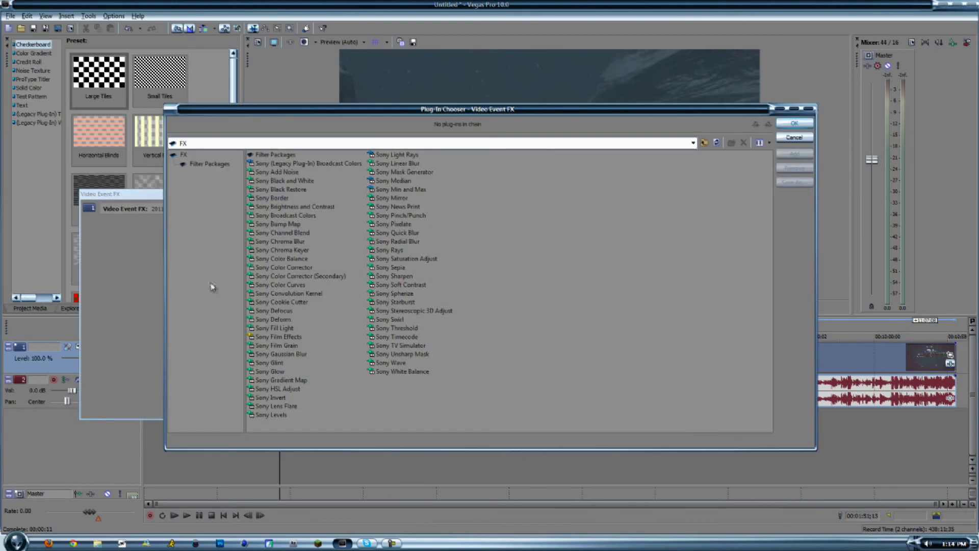
{"action": "double_click", "coordinate": [281, 284]}
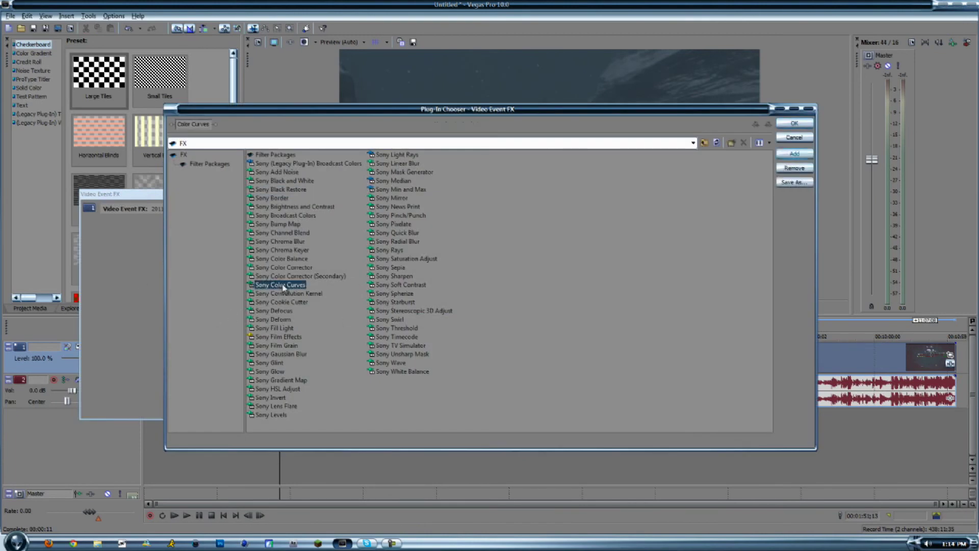
{"action": "double_click", "coordinate": [400, 276]}
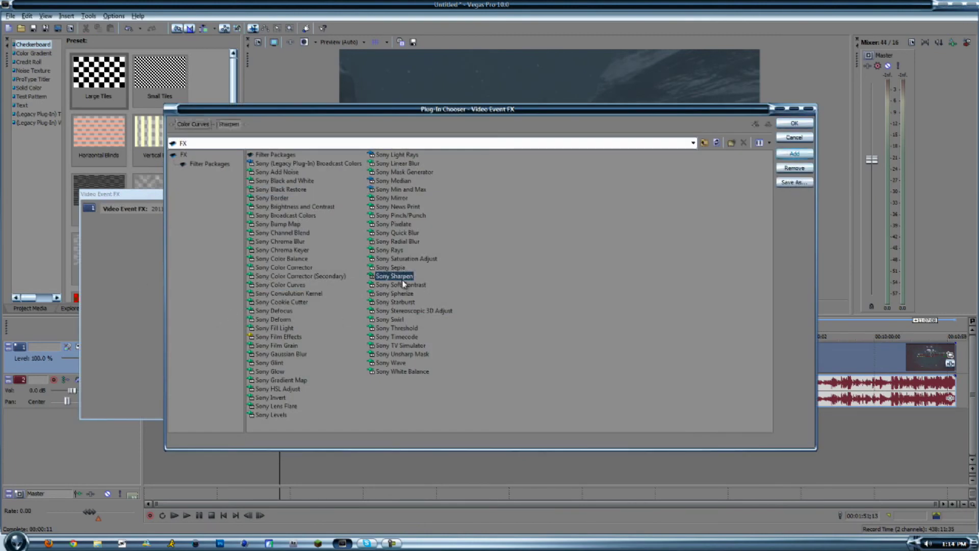
{"action": "double_click", "coordinate": [427, 258]}
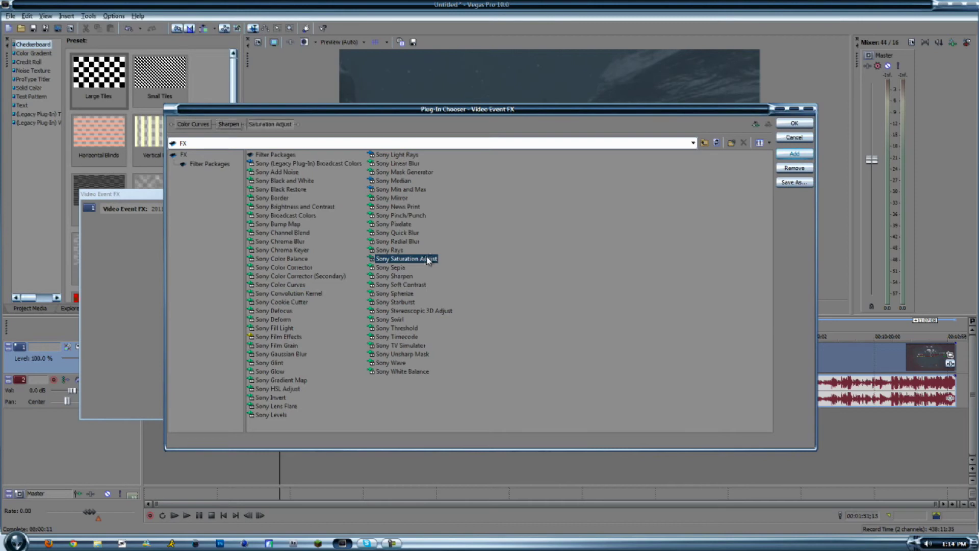
{"action": "left_click", "coordinate": [794, 123]}
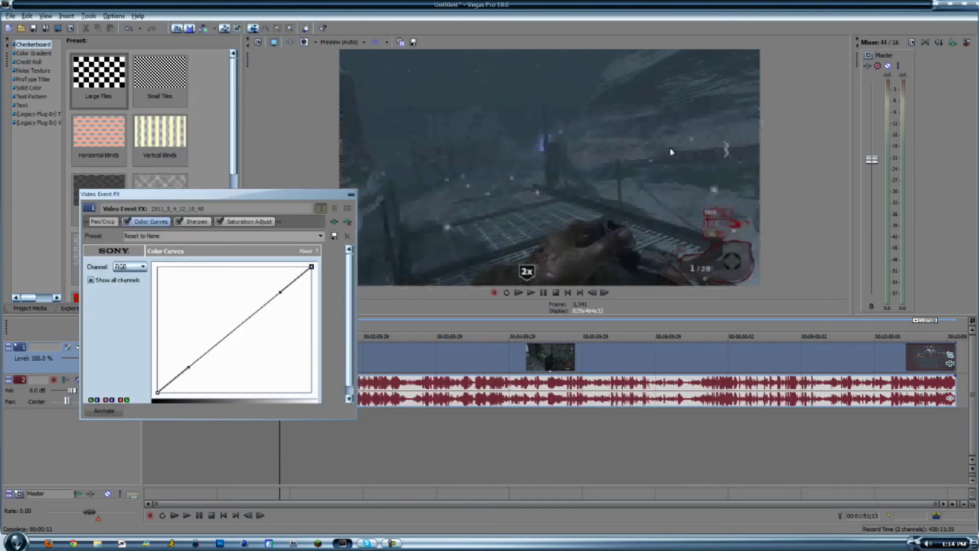
Apply the Boost Midtones preset to the Saturation Adjust effect.
{"action": "left_click", "coordinate": [242, 222]}
{"action": "left_click", "coordinate": [320, 236]}
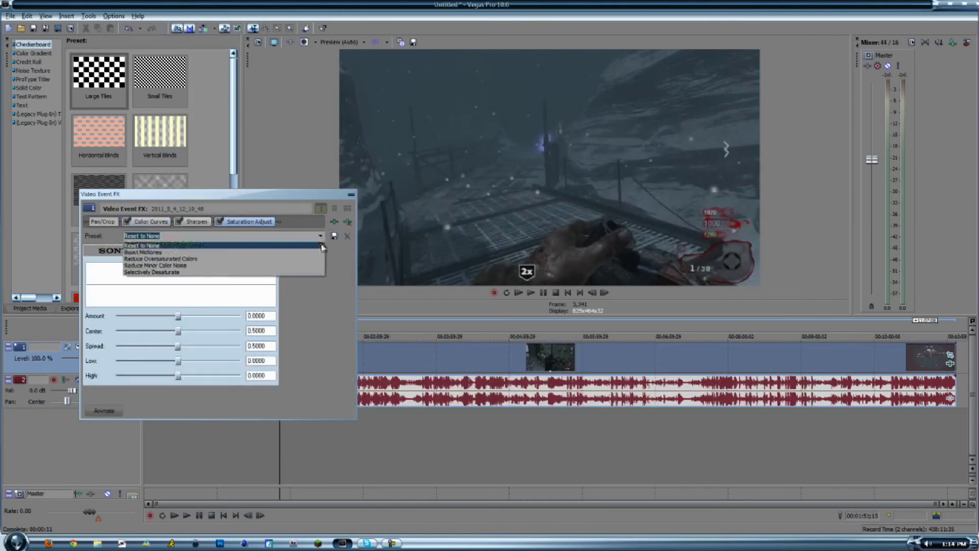
{"action": "left_click", "coordinate": [322, 258]}
Set the Sharpen amount to 0.149 and toggle the effect off and on to compare the picture.
{"action": "left_click", "coordinate": [195, 223]}
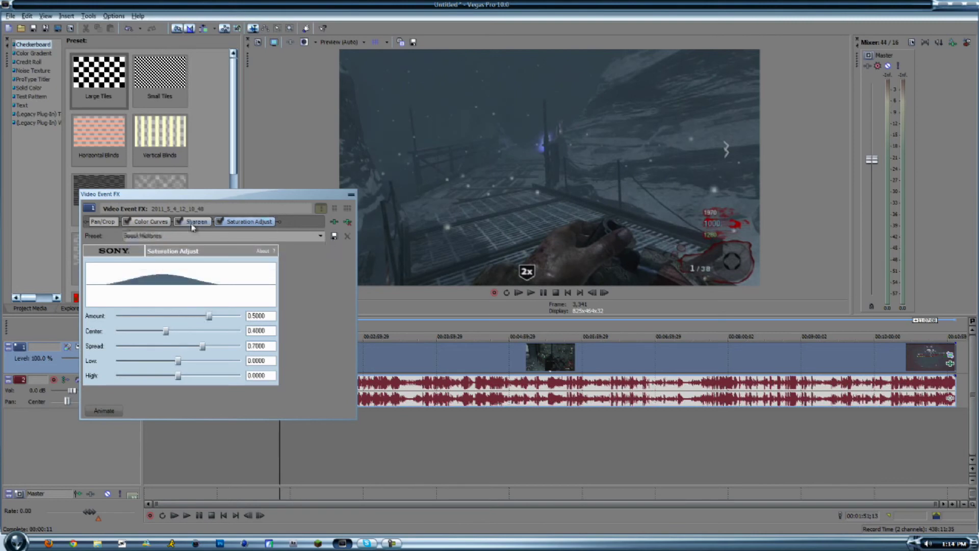
{"action": "left_click_drag", "start_coordinate": [114, 268], "coordinate": [129, 272]}
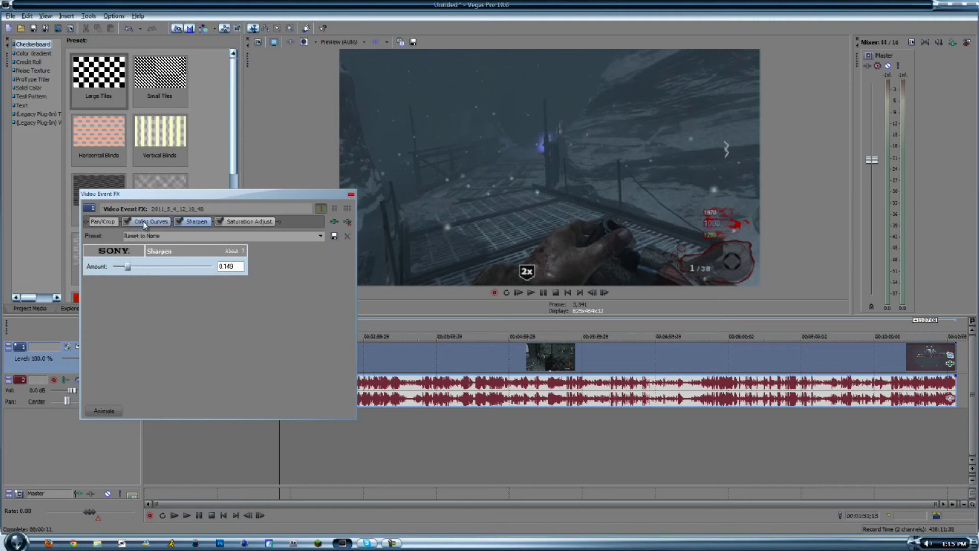
{"action": "left_click", "coordinate": [178, 221]}
{"action": "left_click", "coordinate": [179, 221]}
Shape the RGB color curve into a gentle S by raising the upper handle and lowering the lower one, then close the effects window.
{"action": "left_click", "coordinate": [148, 222]}
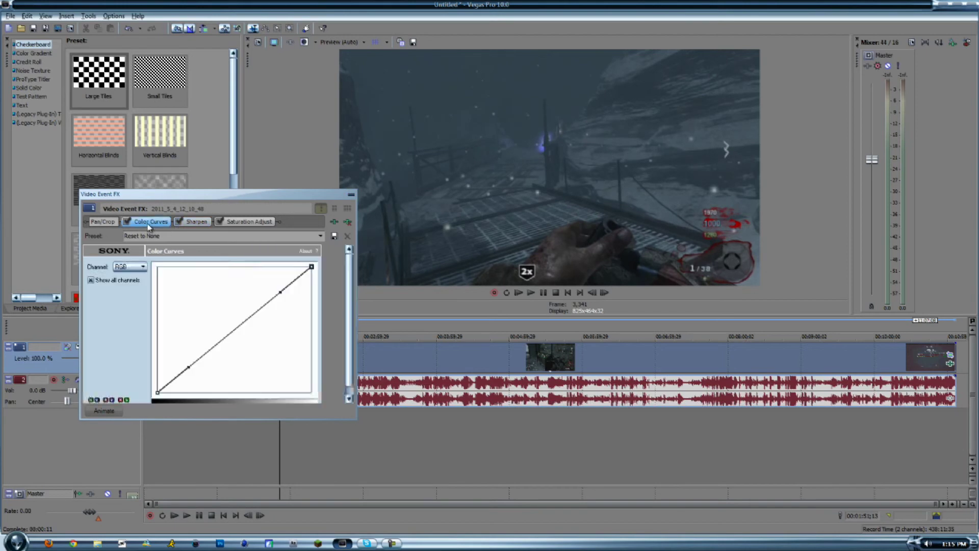
{"action": "left_click_drag", "start_coordinate": [277, 289], "coordinate": [274, 285]}
{"action": "left_click_drag", "start_coordinate": [189, 368], "coordinate": [193, 372]}
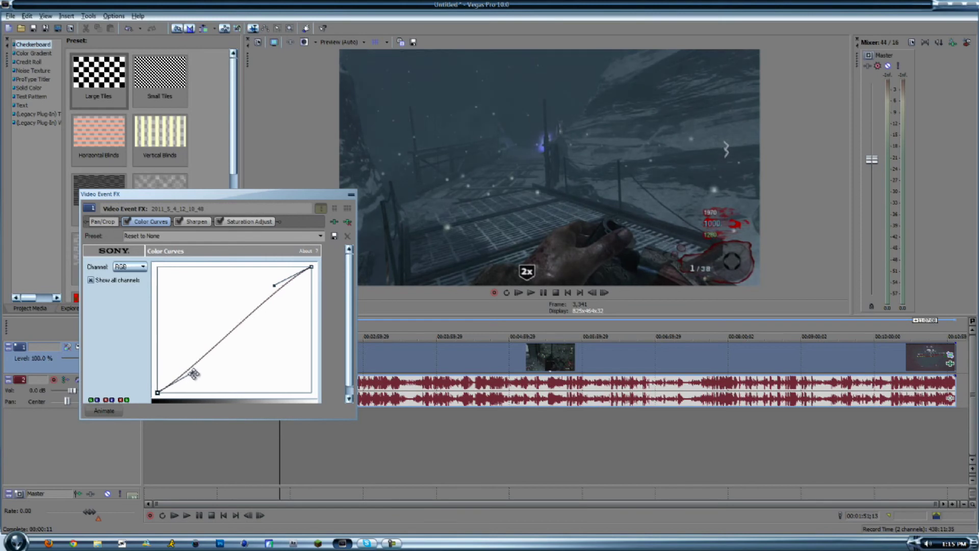
{"action": "left_click", "coordinate": [349, 195]}
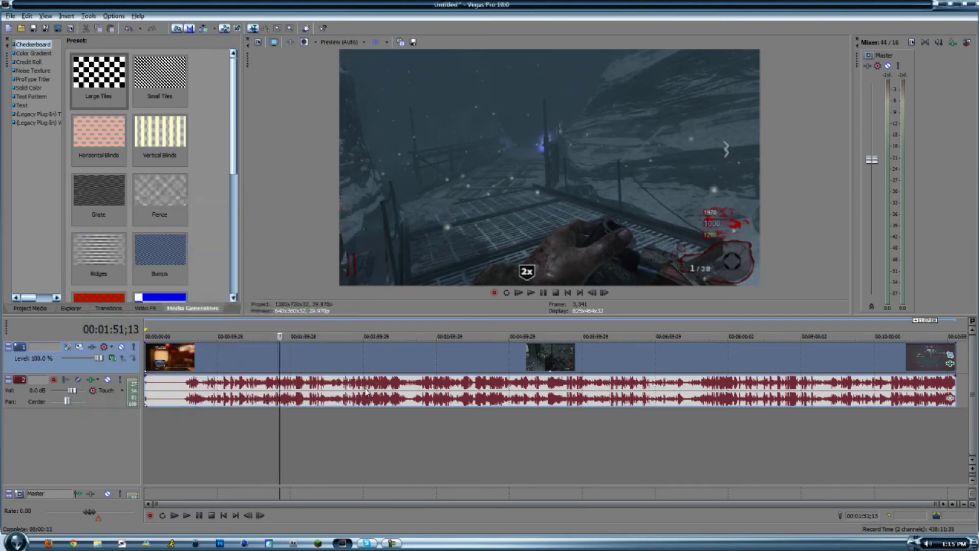
Open the project properties and check the frame width and height.
{"action": "left_click", "coordinate": [258, 42]}
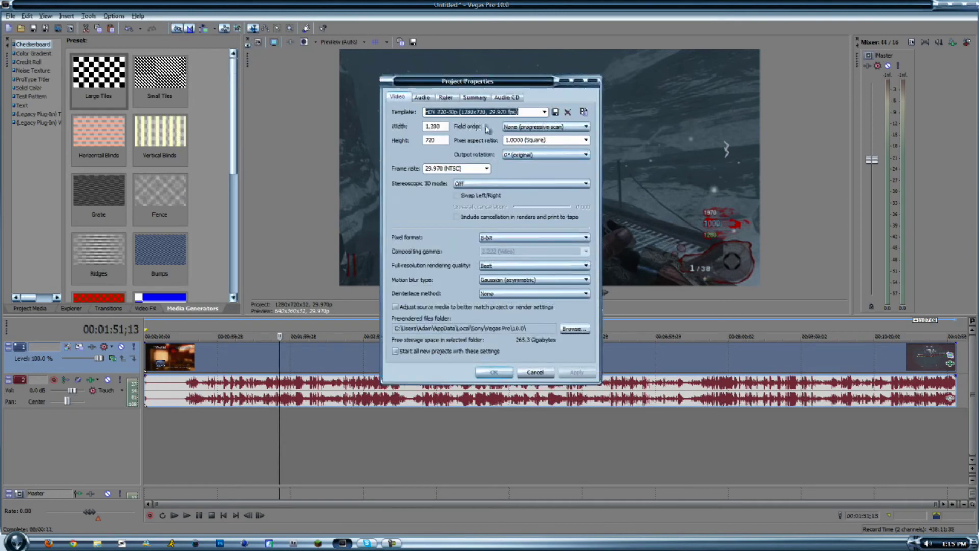
{"action": "left_click", "coordinate": [441, 126]}
{"action": "double_click", "coordinate": [442, 126]}
{"action": "left_click", "coordinate": [439, 141]}
{"action": "double_click", "coordinate": [438, 140]}
Use None (progressive scan) as field order, 1.0000 (Square) as pixel aspect ratio and 29.970 (NTSC) as frame rate for the project.
{"action": "left_click", "coordinate": [560, 126]}
{"action": "left_click", "coordinate": [560, 134]}
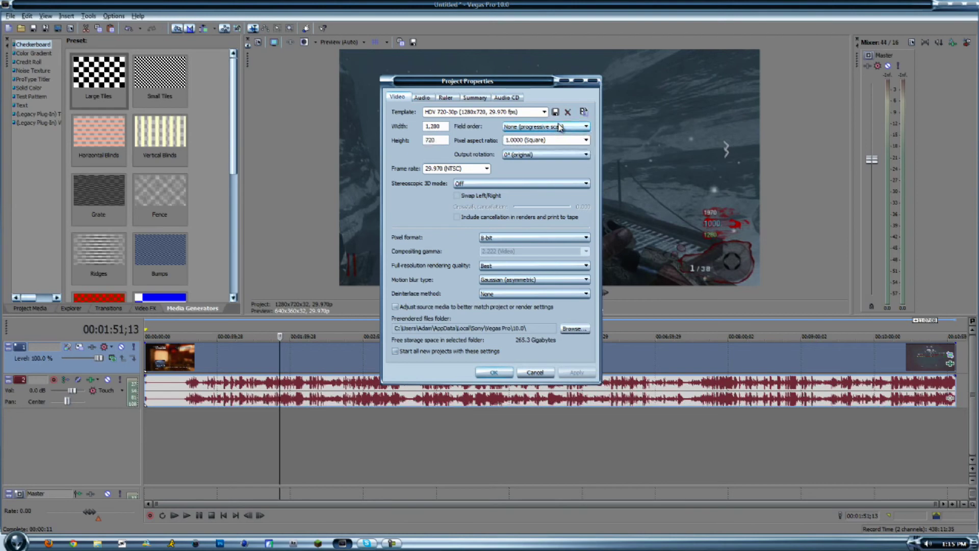
{"action": "left_click", "coordinate": [587, 140]}
{"action": "left_click", "coordinate": [587, 142]}
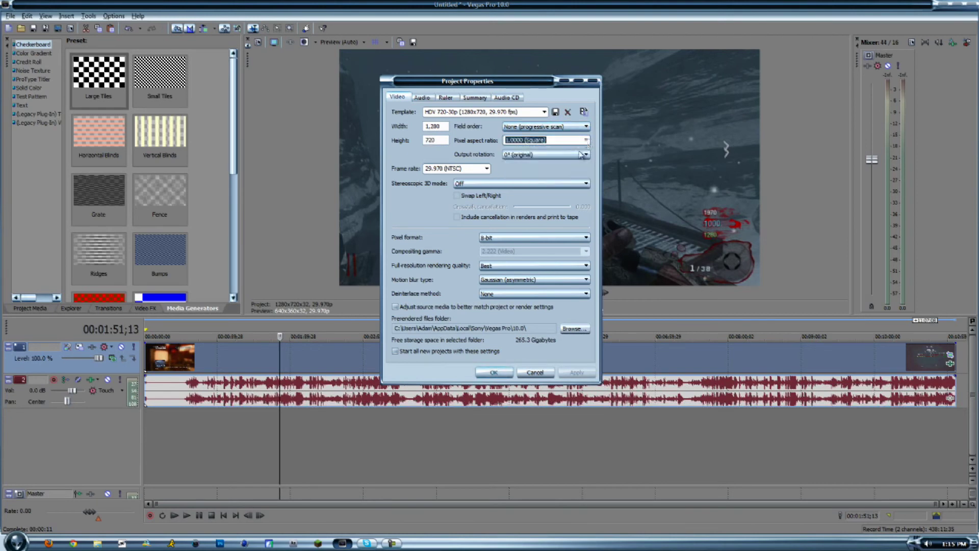
{"action": "left_click", "coordinate": [488, 168]}
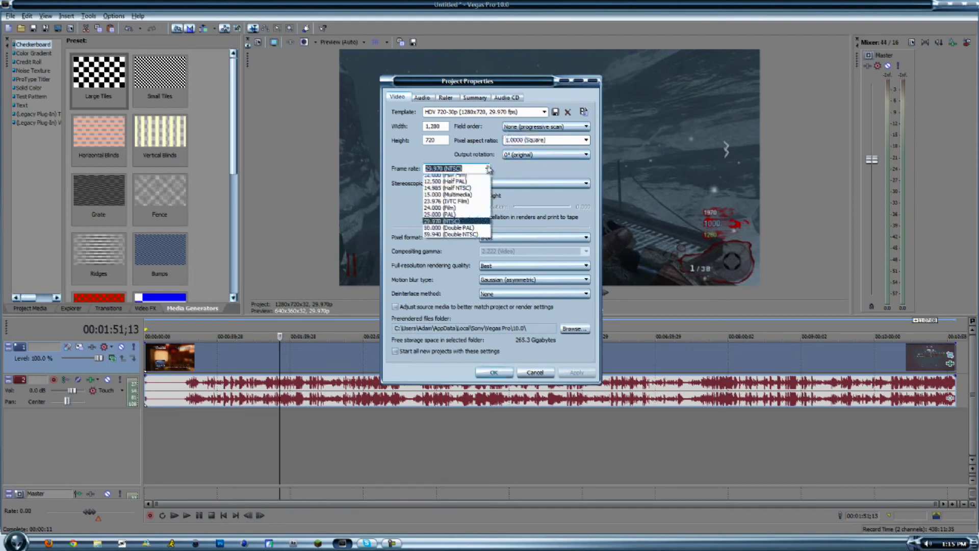
{"action": "left_click", "coordinate": [489, 170]}
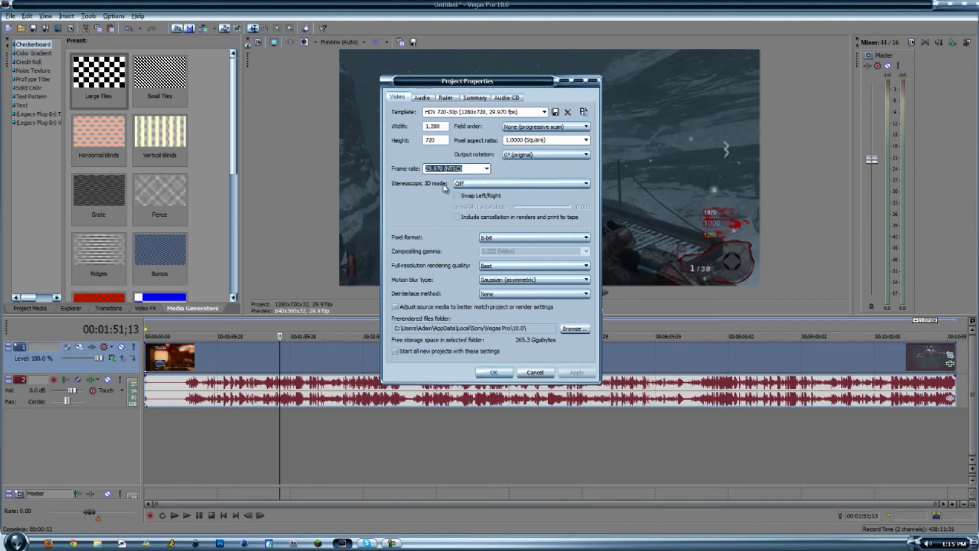
{"action": "left_click", "coordinate": [478, 170]}
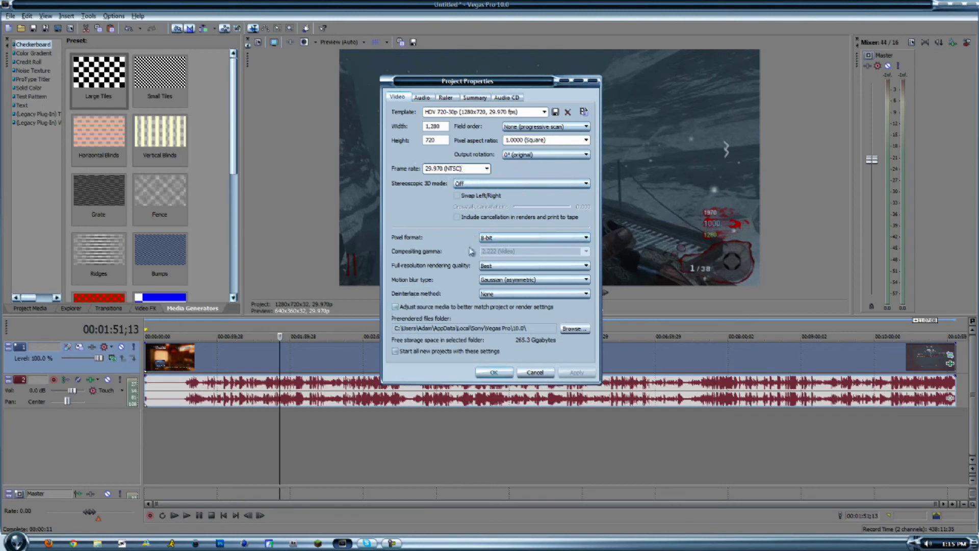
Set rendering quality to Best, motion blur to Gaussian (asymmetric) and deinterlacing to None, and make these the defaults for new projects.
{"action": "left_click", "coordinate": [512, 267]}
{"action": "left_click", "coordinate": [513, 266]}
{"action": "left_click", "coordinate": [521, 280]}
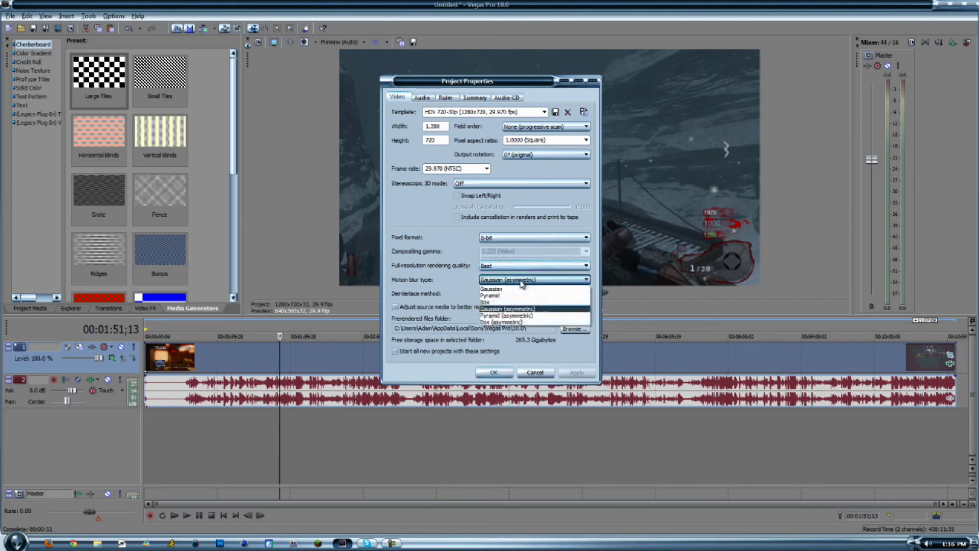
{"action": "left_click", "coordinate": [525, 310]}
{"action": "left_click", "coordinate": [517, 294]}
{"action": "left_click", "coordinate": [519, 302]}
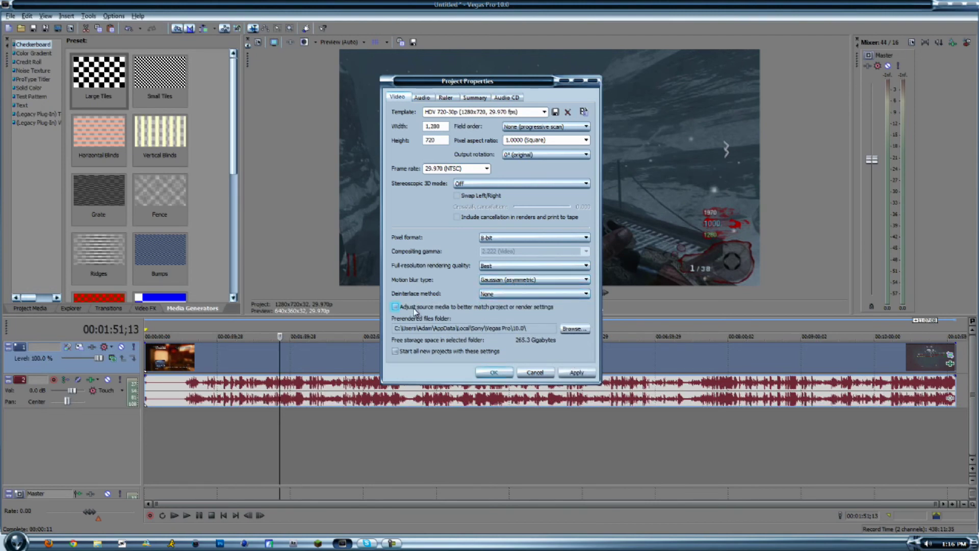
{"action": "left_click", "coordinate": [414, 352]}
{"action": "left_click", "coordinate": [487, 370]}
Start a render named Call of the Dead with XDCAM EX (*.MP4) as the file type.
{"action": "left_click", "coordinate": [58, 29]}
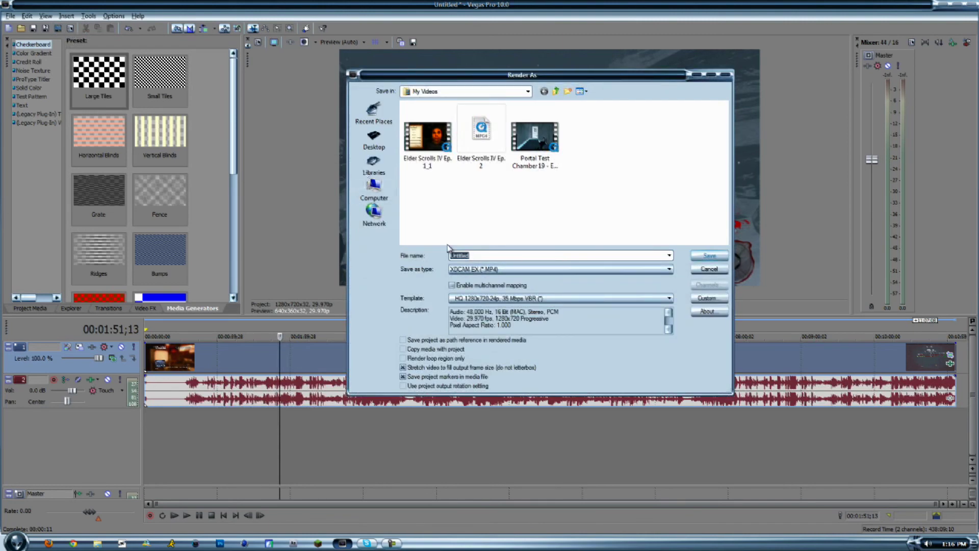
{"action": "type", "text": "Ca"}
{"action": "left_click", "coordinate": [477, 274]}
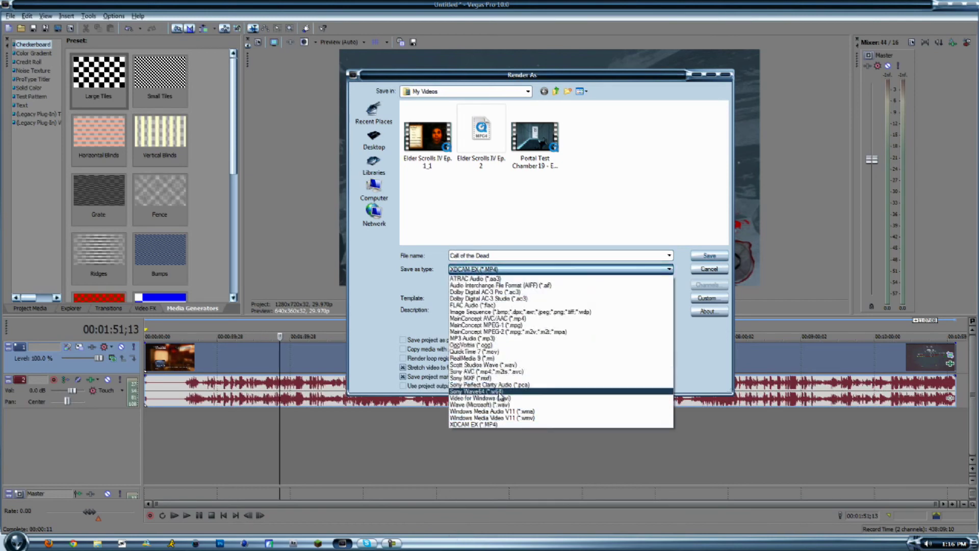
{"action": "left_click", "coordinate": [485, 425]}
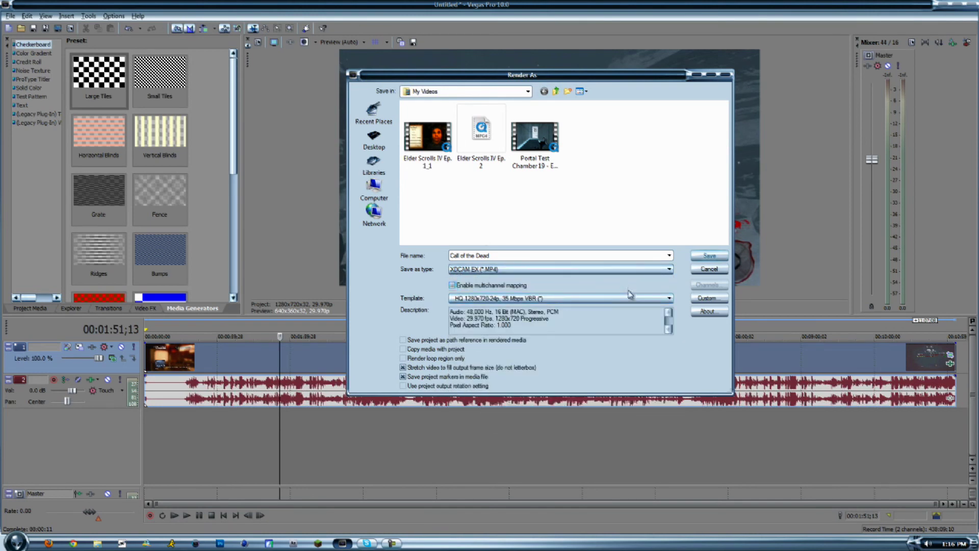
Customize the render's video to 1280x720, 29.970 fps, Progressive field order and a 35 (VBR) - HQ bit rate.
{"action": "left_click", "coordinate": [708, 297]}
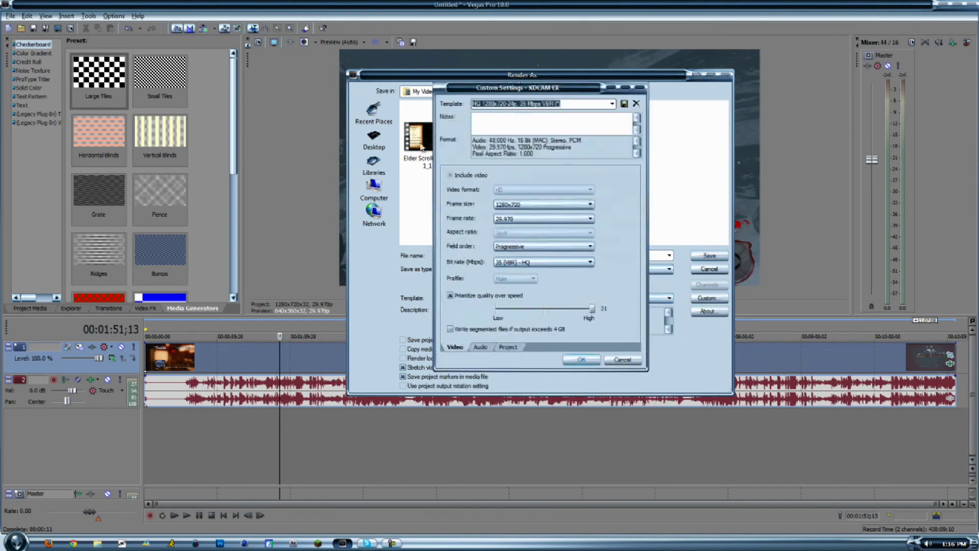
{"action": "left_click", "coordinate": [536, 205]}
{"action": "left_click", "coordinate": [542, 211]}
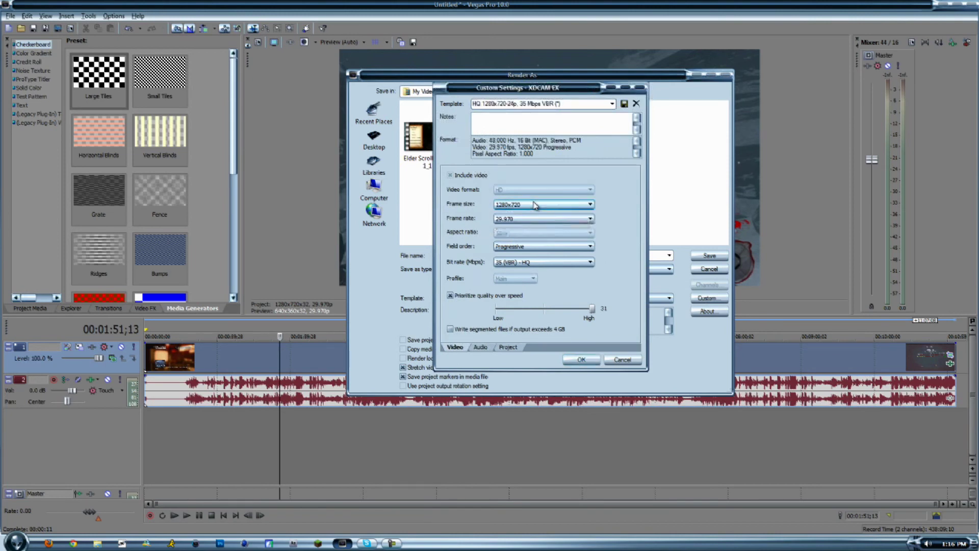
{"action": "left_click", "coordinate": [552, 222]}
{"action": "left_click", "coordinate": [553, 227]}
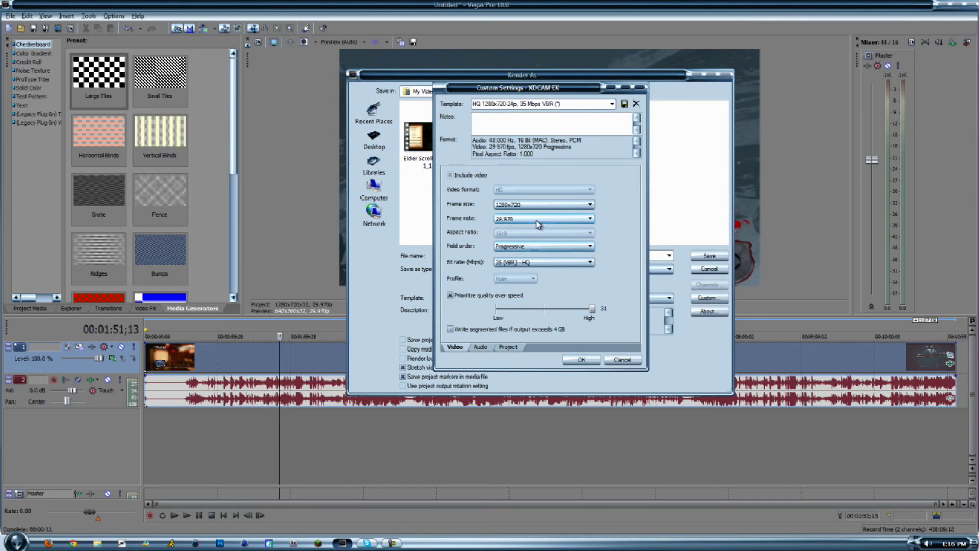
{"action": "left_click", "coordinate": [511, 247]}
{"action": "left_click", "coordinate": [513, 250]}
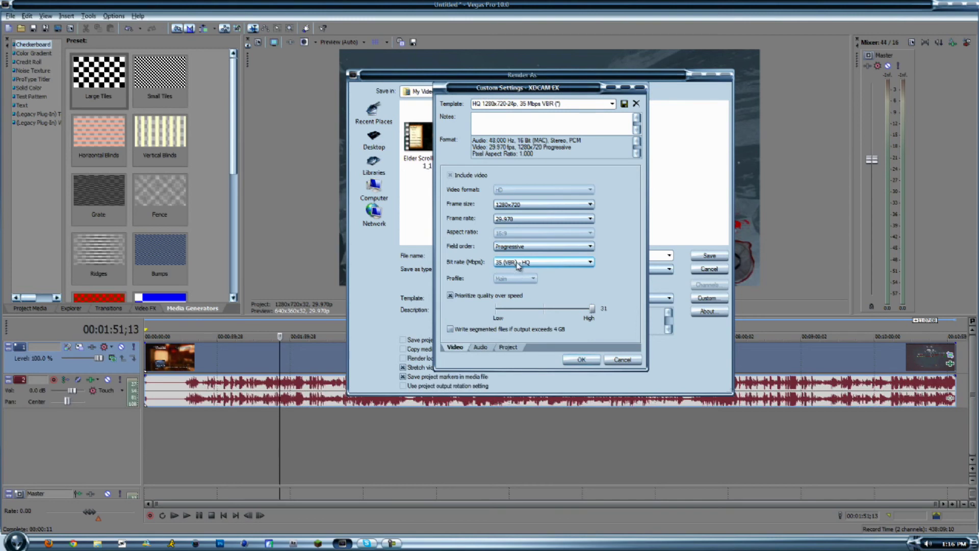
{"action": "left_click", "coordinate": [517, 264]}
{"action": "left_click", "coordinate": [517, 271]}
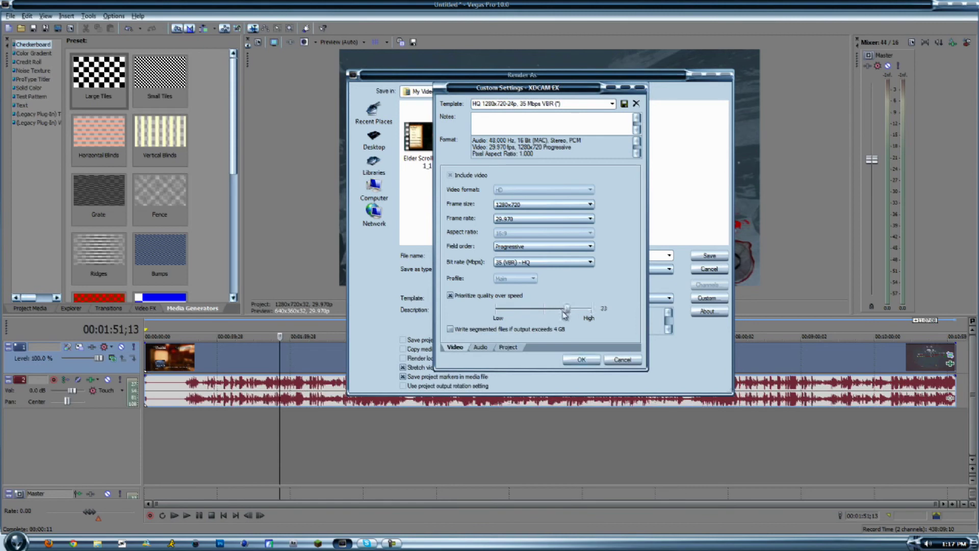
Adjust the quality-over-speed level, check the audio and project render options, and accept the custom settings.
{"action": "left_click_drag", "start_coordinate": [591, 309], "coordinate": [585, 310]}
{"action": "left_click", "coordinate": [482, 348]}
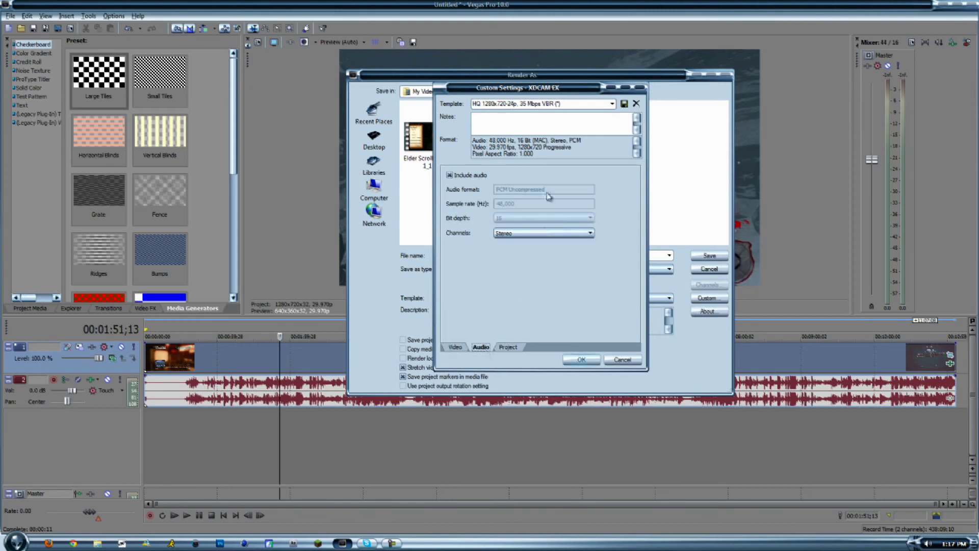
{"action": "left_click", "coordinate": [509, 348]}
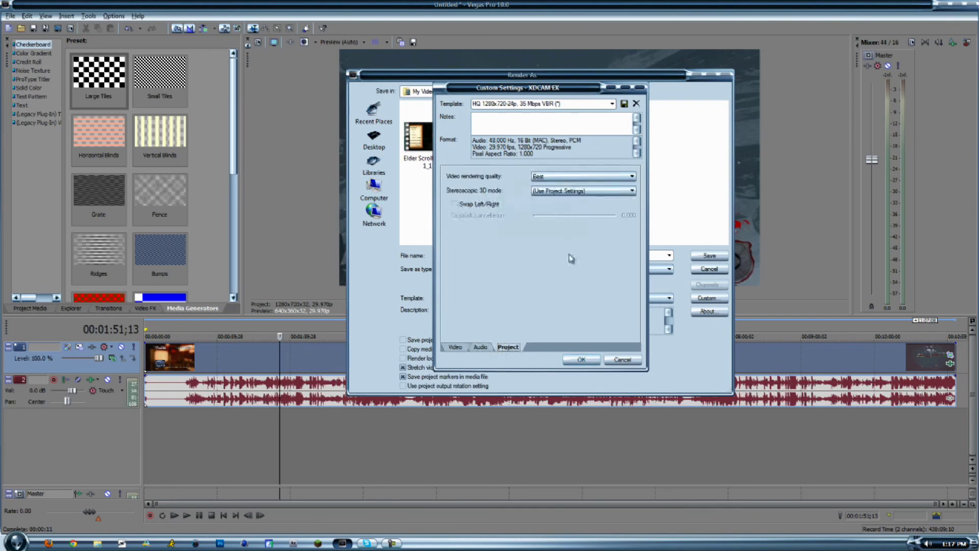
{"action": "left_click", "coordinate": [591, 359]}
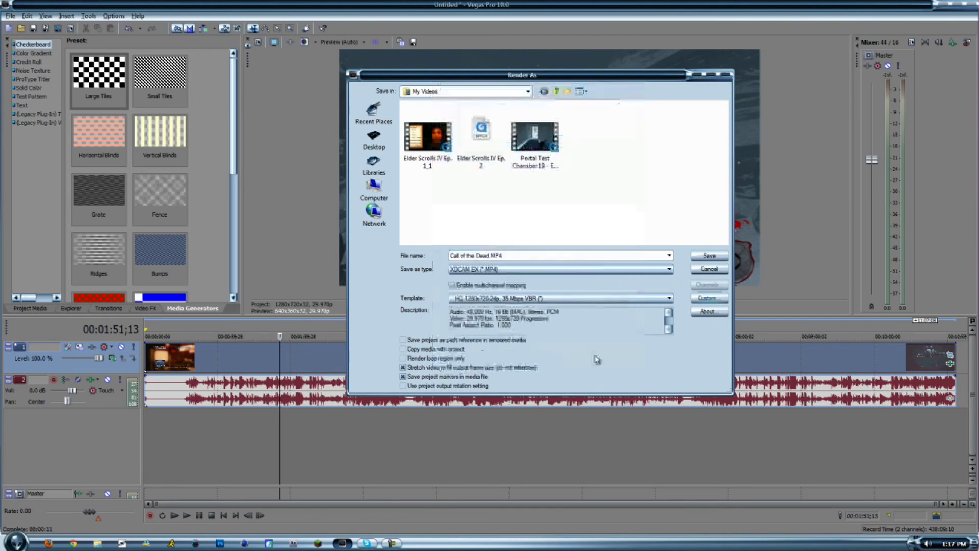
Close the Render As dialog and exit Vegas Pro.
{"action": "left_click", "coordinate": [709, 255]}
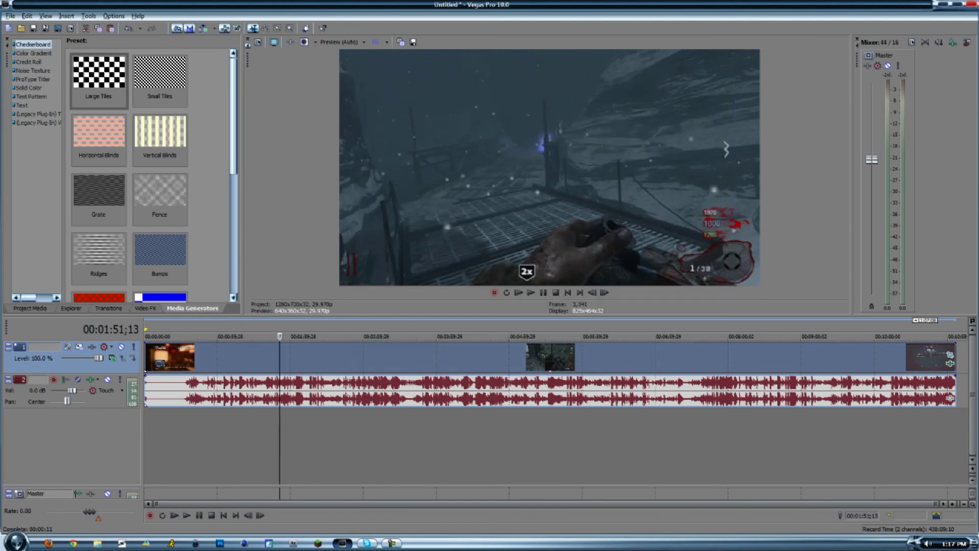
{"action": "left_click", "coordinate": [966, 4]}
{"action": "left_click", "coordinate": [516, 219]}
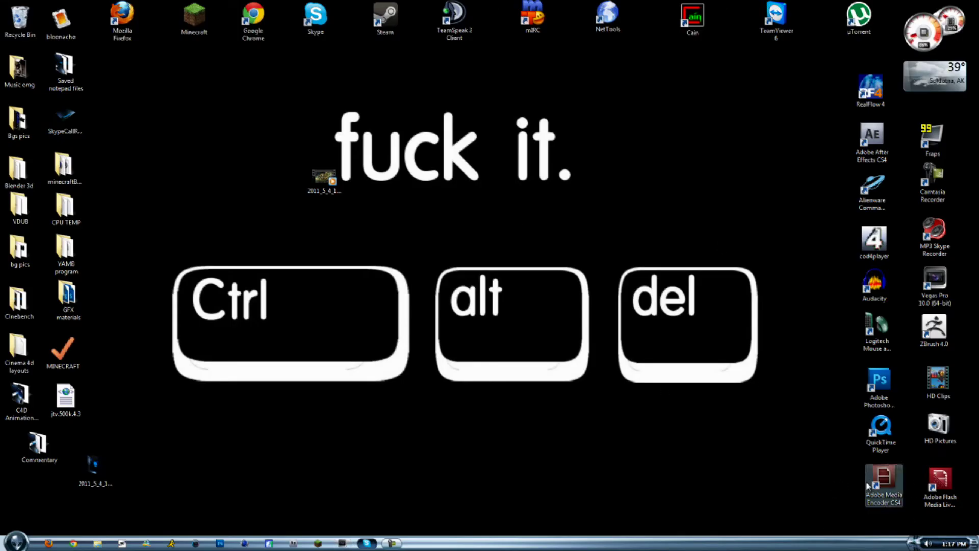
Launch Adobe Media Encoder CS4 and add the Elder Scrolls IV Ep. 2 video to the queue.
{"action": "double_click", "coordinate": [883, 481]}
{"action": "left_click_drag", "start_coordinate": [312, 189], "coordinate": [17, 15]}
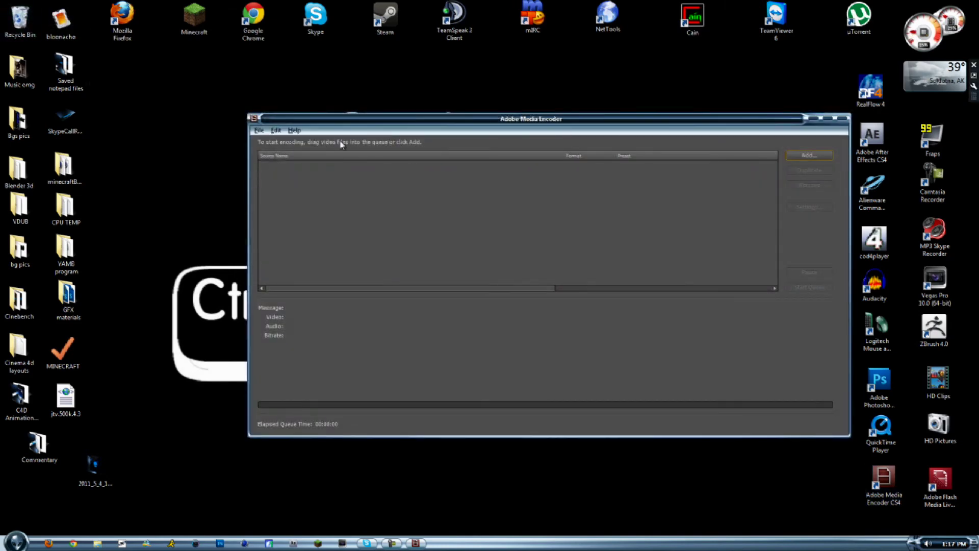
{"action": "left_click", "coordinate": [773, 165]}
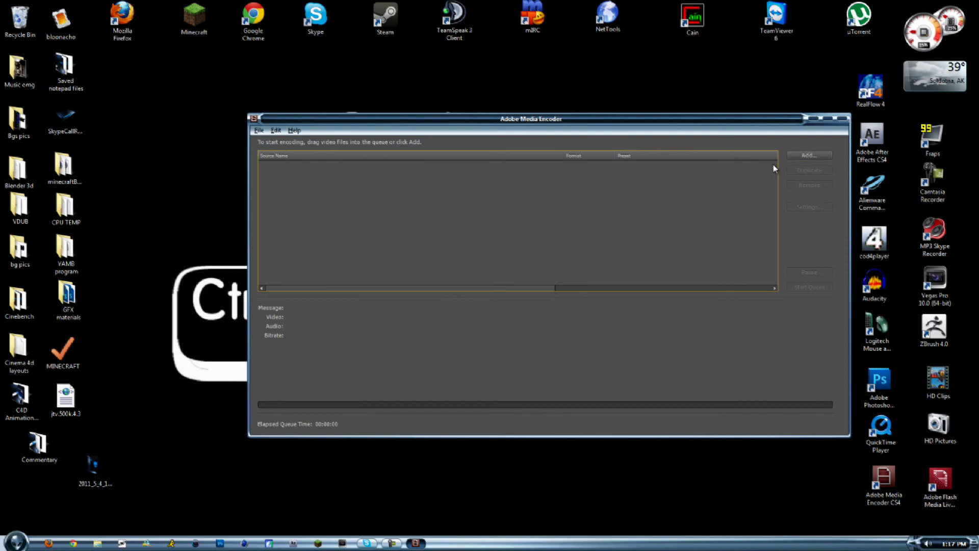
{"action": "left_click", "coordinate": [811, 155]}
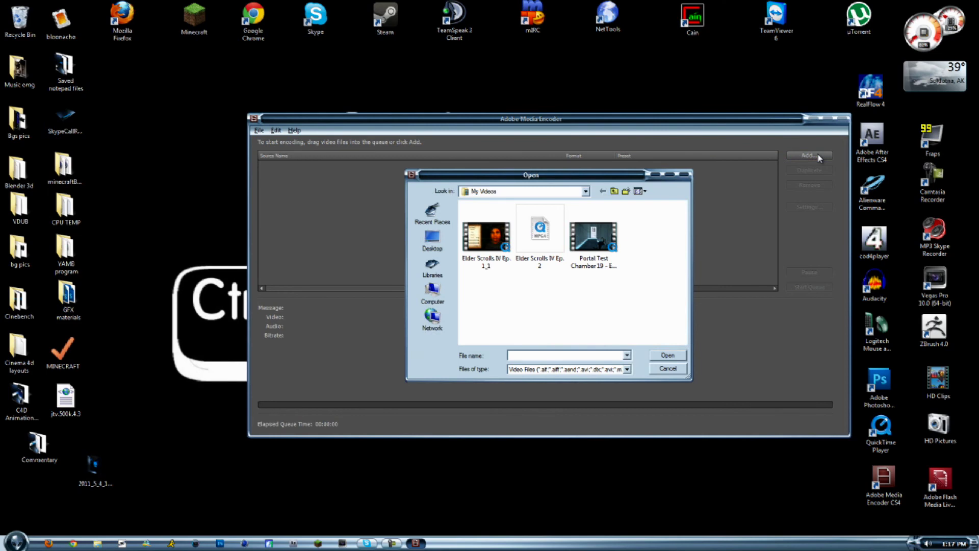
{"action": "left_click", "coordinate": [540, 258]}
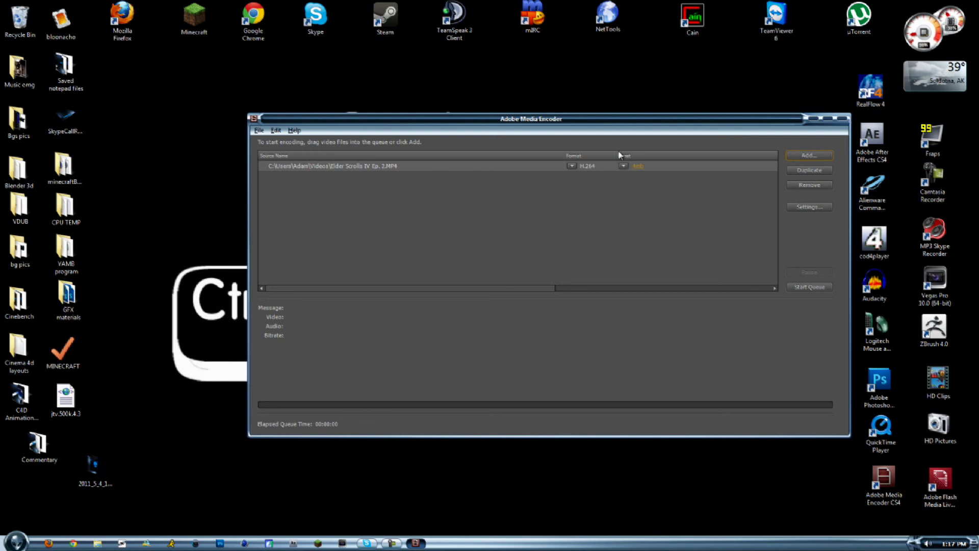
Choose H.264 as the queued clip's format and look through its available presets.
{"action": "left_click", "coordinate": [573, 166]}
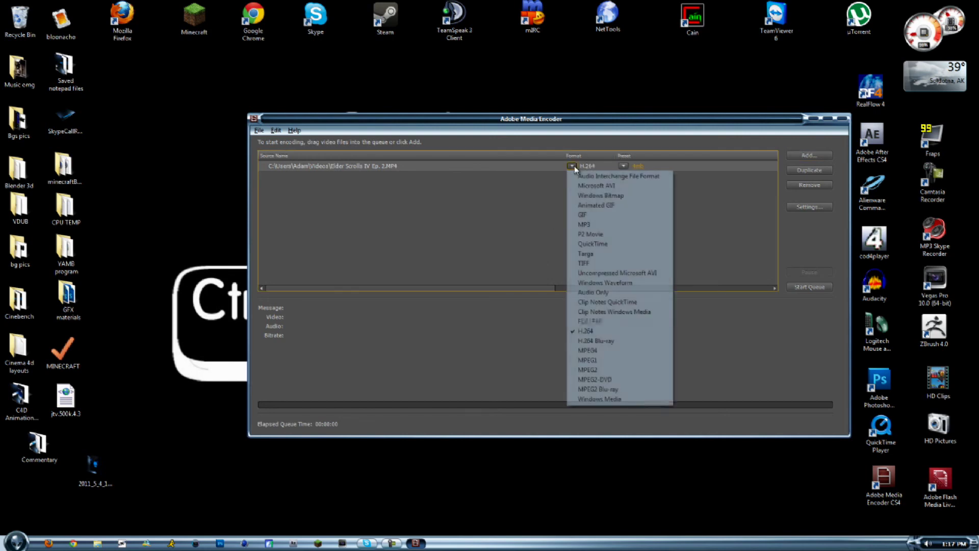
{"action": "left_click", "coordinate": [645, 335]}
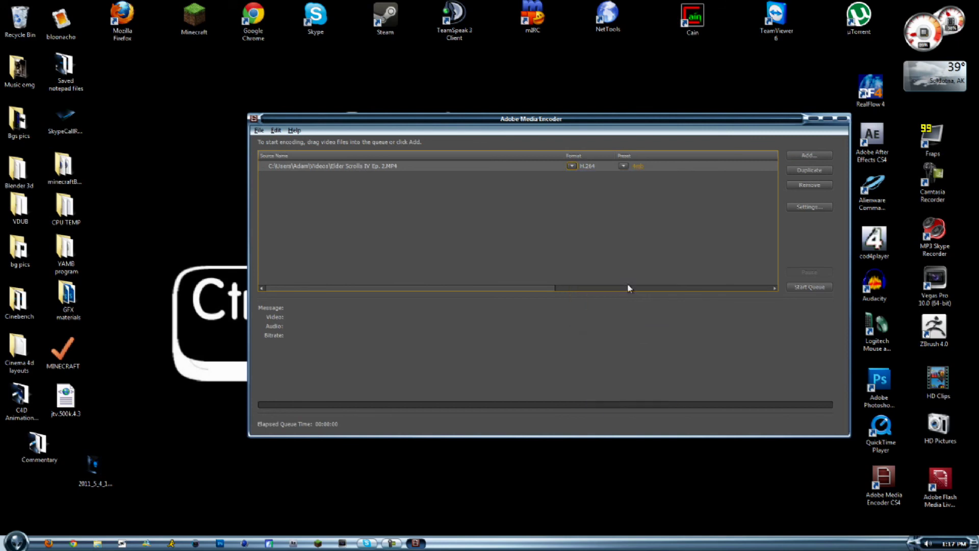
{"action": "left_click", "coordinate": [625, 167]}
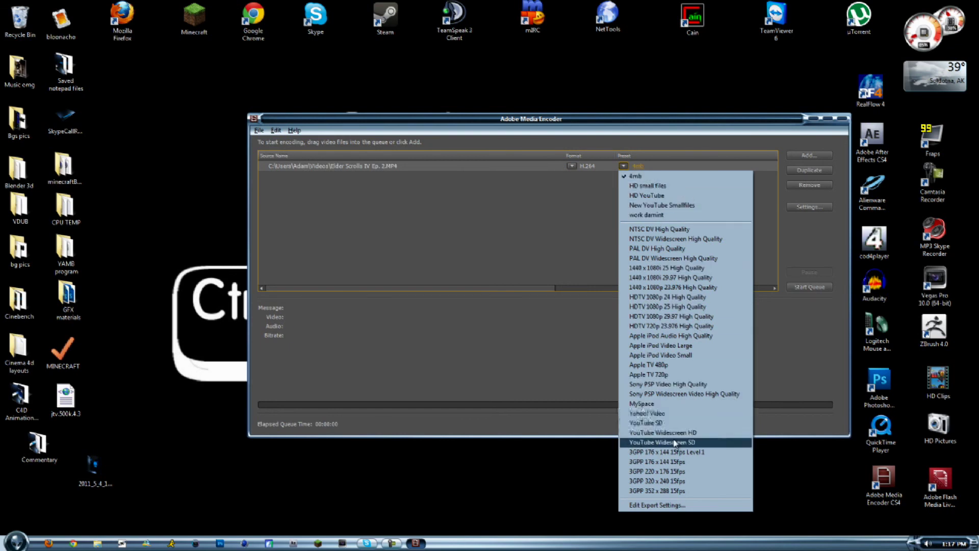
{"action": "left_click", "coordinate": [529, 319]}
Open the clip's export settings and review the frame size, frame rate, field order, profile and level options.
{"action": "left_click", "coordinate": [809, 207]}
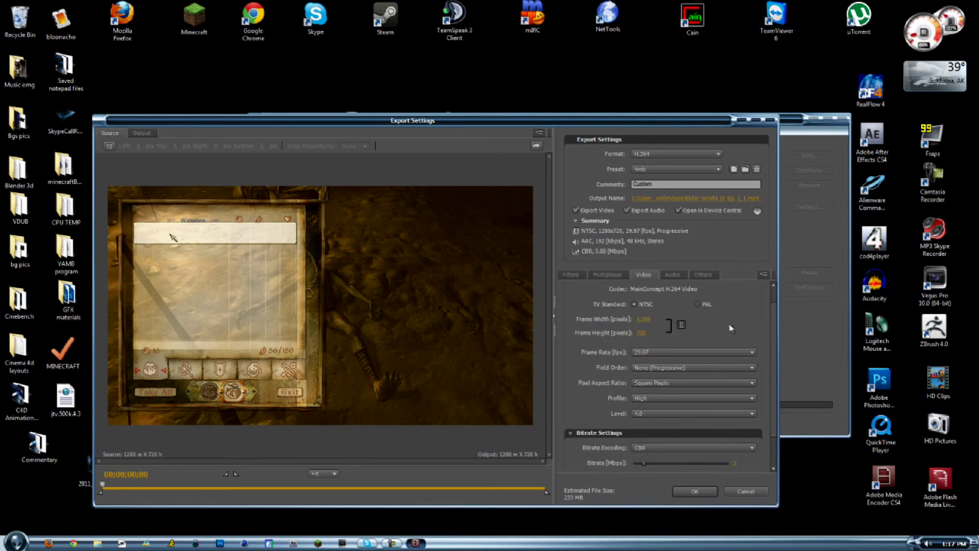
{"action": "scroll", "coordinate": [747, 324], "scroll_direction": "up", "scroll_amount": 1}
{"action": "scroll", "coordinate": [747, 324], "scroll_direction": "down", "scroll_amount": 1}
{"action": "left_click", "coordinate": [663, 413]}
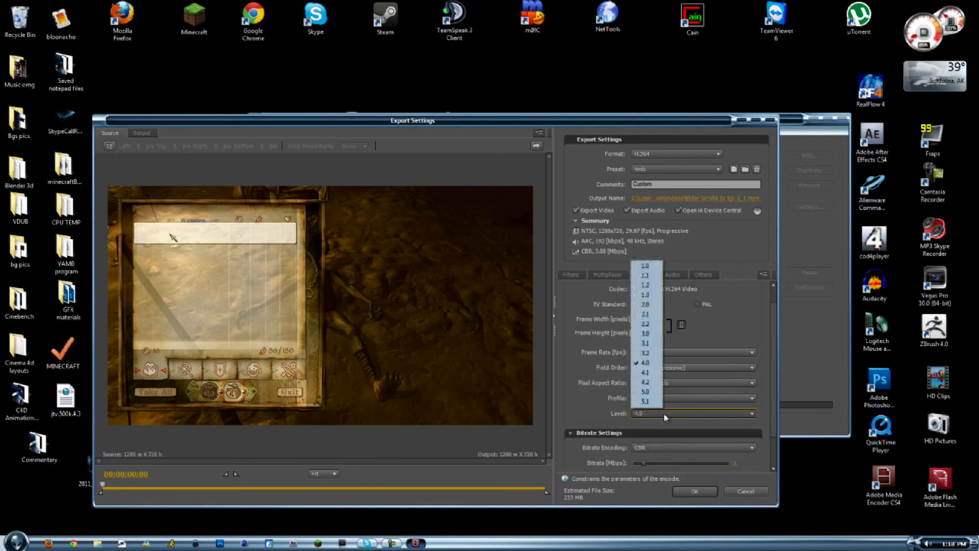
{"action": "left_click", "coordinate": [662, 412]}
{"action": "scroll", "coordinate": [690, 304], "scroll_direction": "up", "scroll_amount": 1}
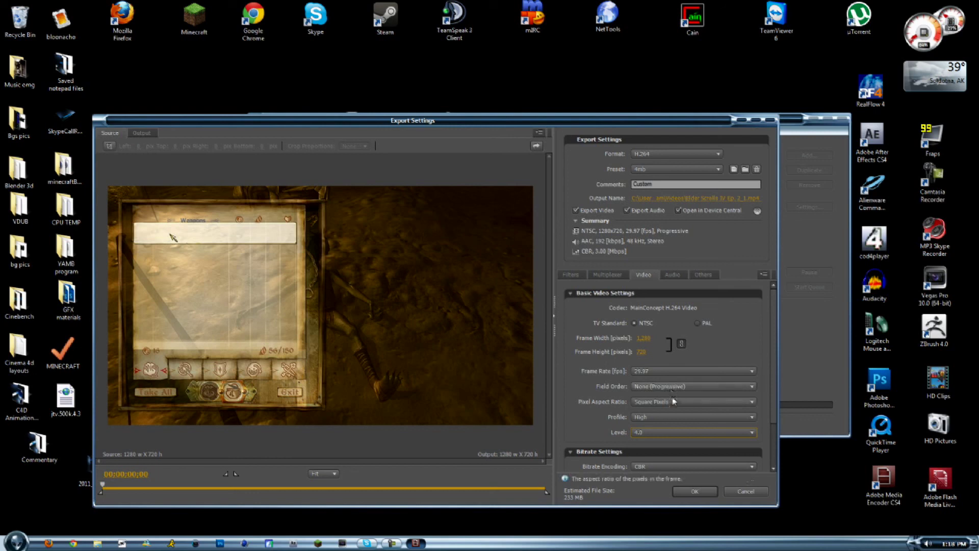
{"action": "scroll", "coordinate": [674, 421], "scroll_direction": "down", "scroll_amount": 1}
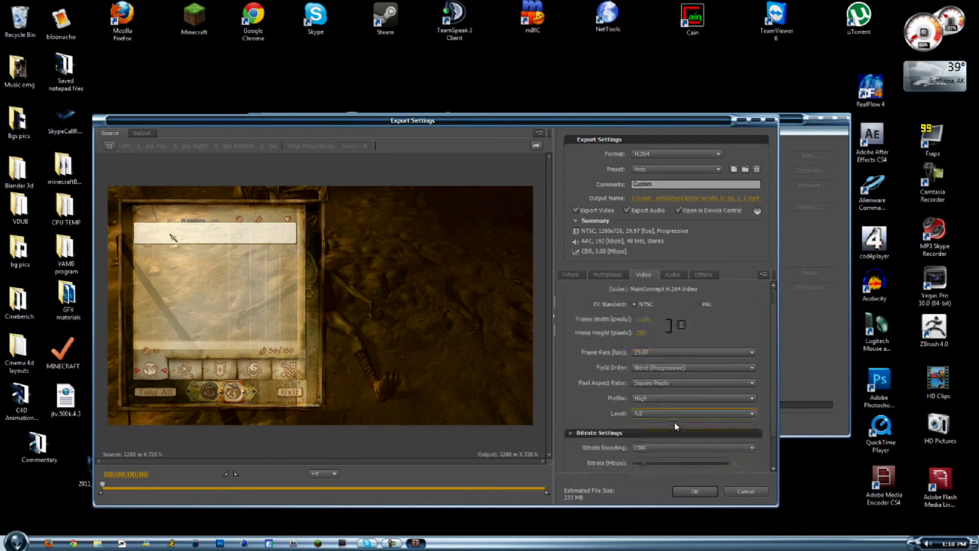
{"action": "scroll", "coordinate": [719, 434], "scroll_direction": "down", "scroll_amount": 1}
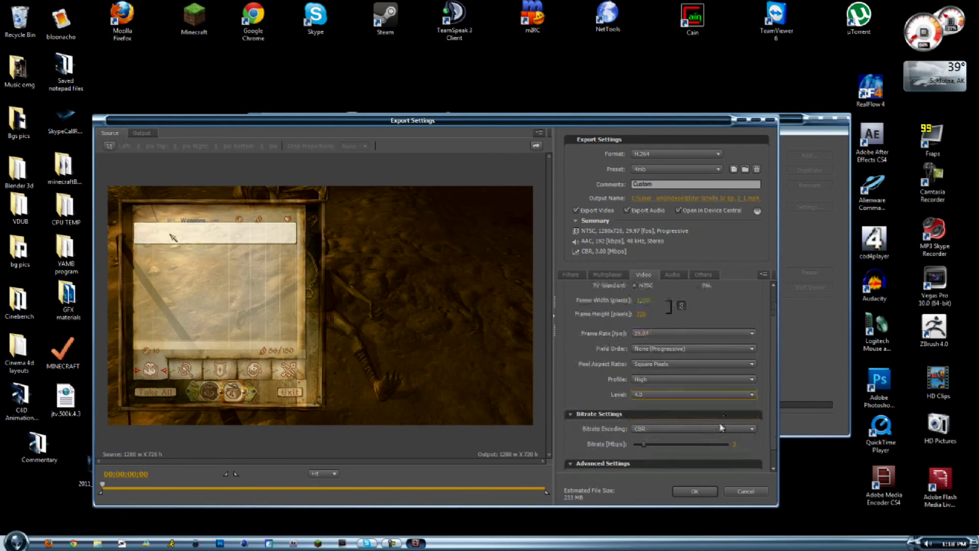
Review the bitrate encoding choices and stay with CBR.
{"action": "left_click", "coordinate": [720, 432]}
{"action": "left_click", "coordinate": [720, 432]}
{"action": "left_click", "coordinate": [719, 432]}
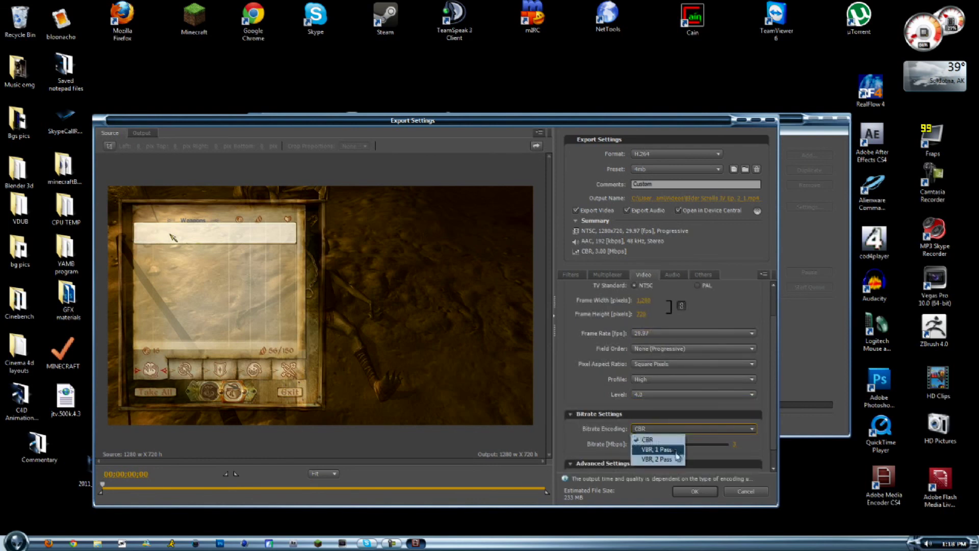
{"action": "left_click", "coordinate": [663, 429]}
{"action": "scroll", "coordinate": [666, 422], "scroll_direction": "down", "scroll_amount": 1}
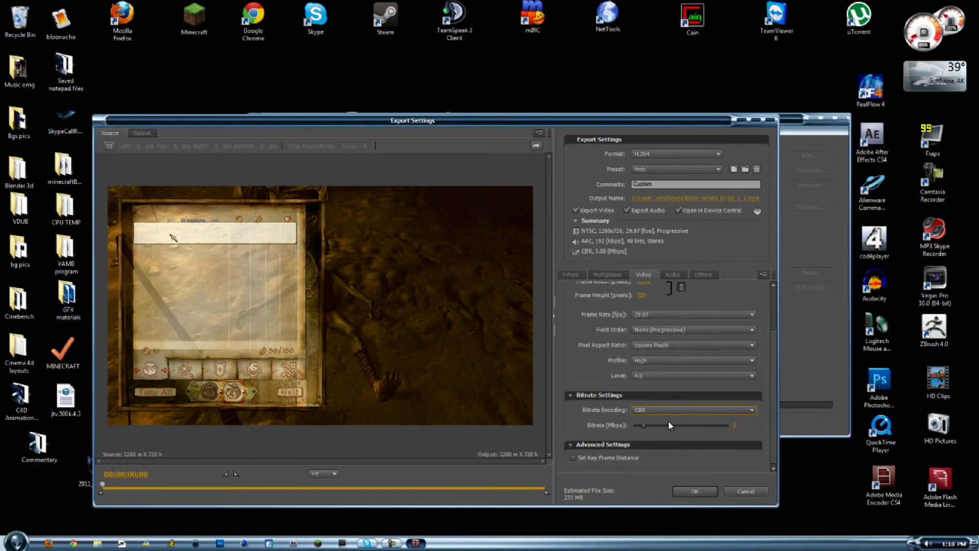
Set the video bitrate to 3 Mbps, accept the export settings and start encoding the queue.
{"action": "left_click", "coordinate": [698, 426]}
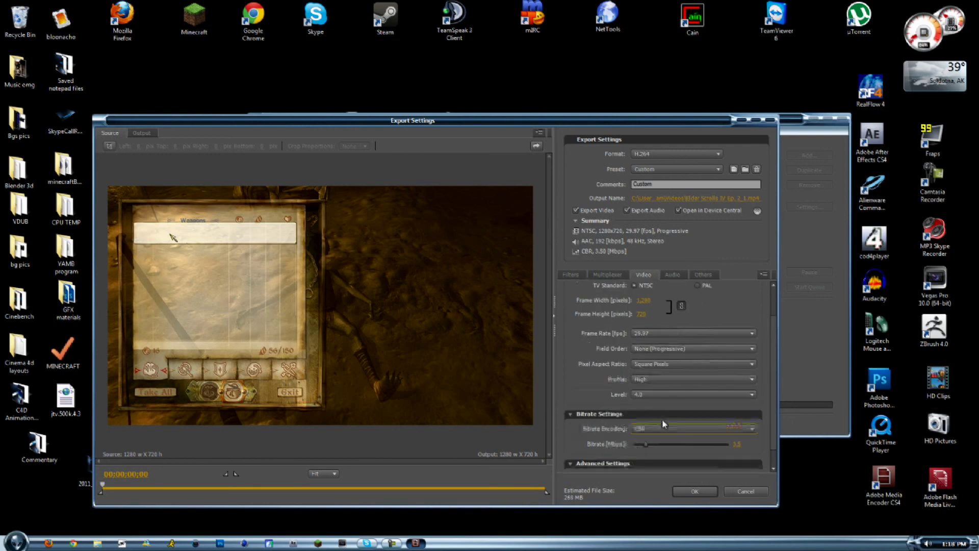
{"action": "left_click", "coordinate": [736, 424]}
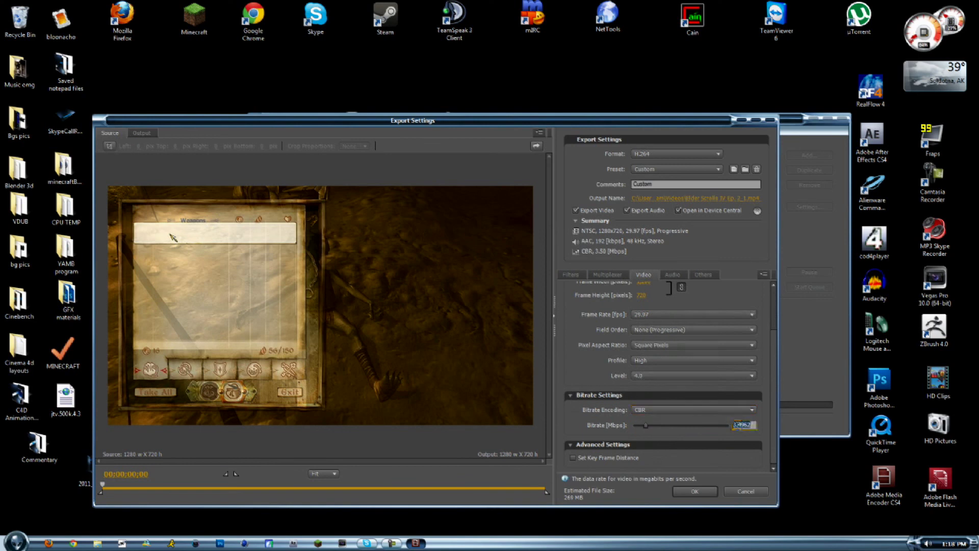
{"action": "type", "text": "3"}
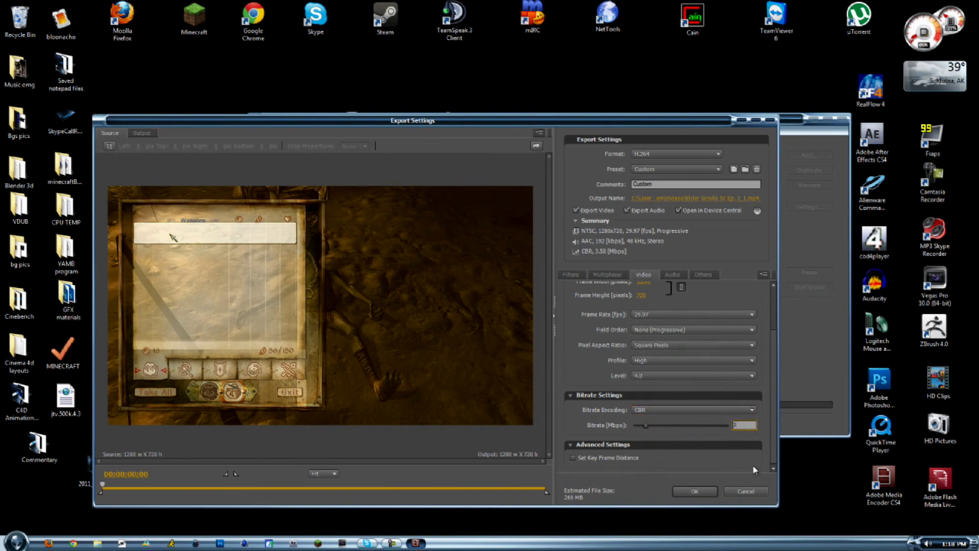
{"action": "key", "text": "Return"}
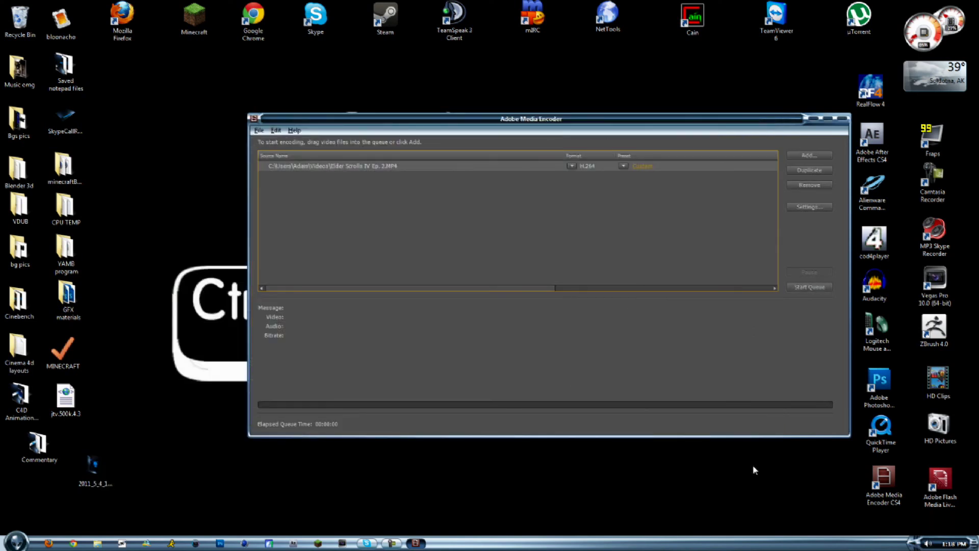
{"action": "left_click", "coordinate": [815, 287]}
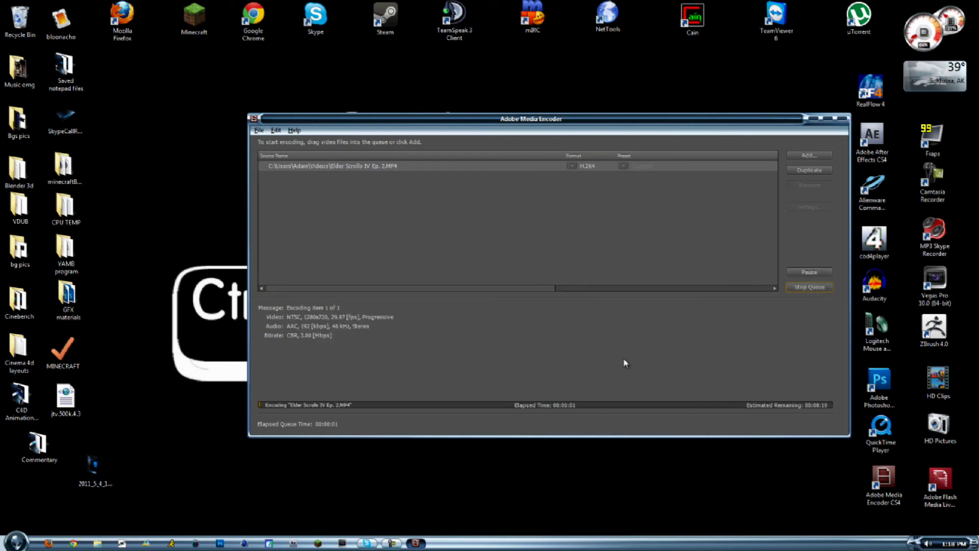